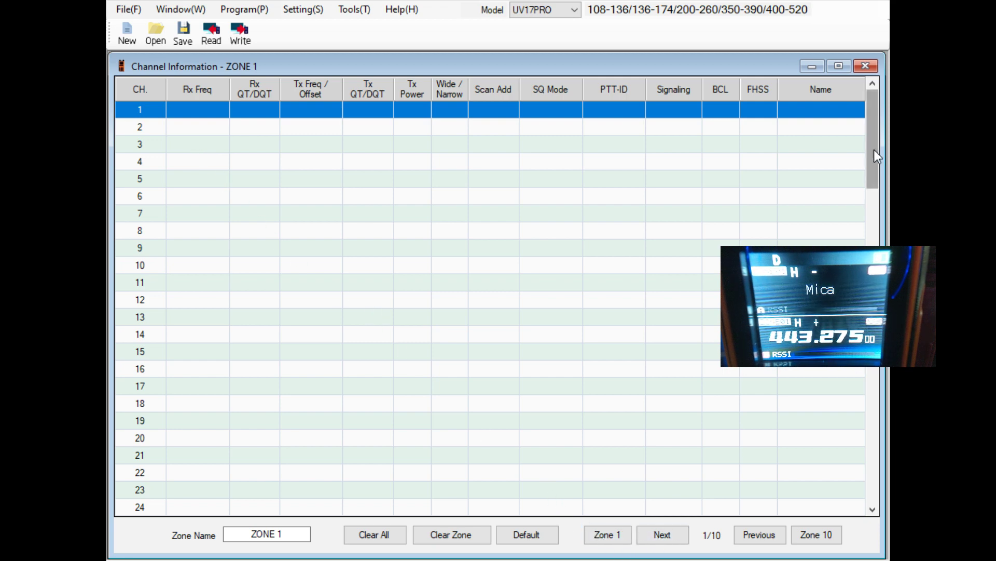
- Scroll through ZONE 1's empty channel grid, then move to ZONE 2 and scroll its grid
drag(874, 149, 858, 487)
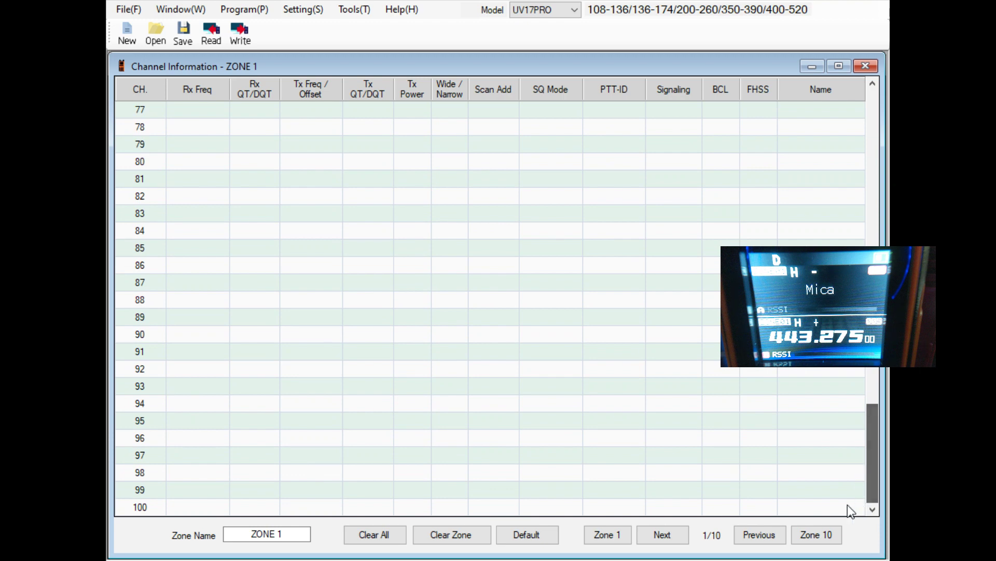
click(676, 537)
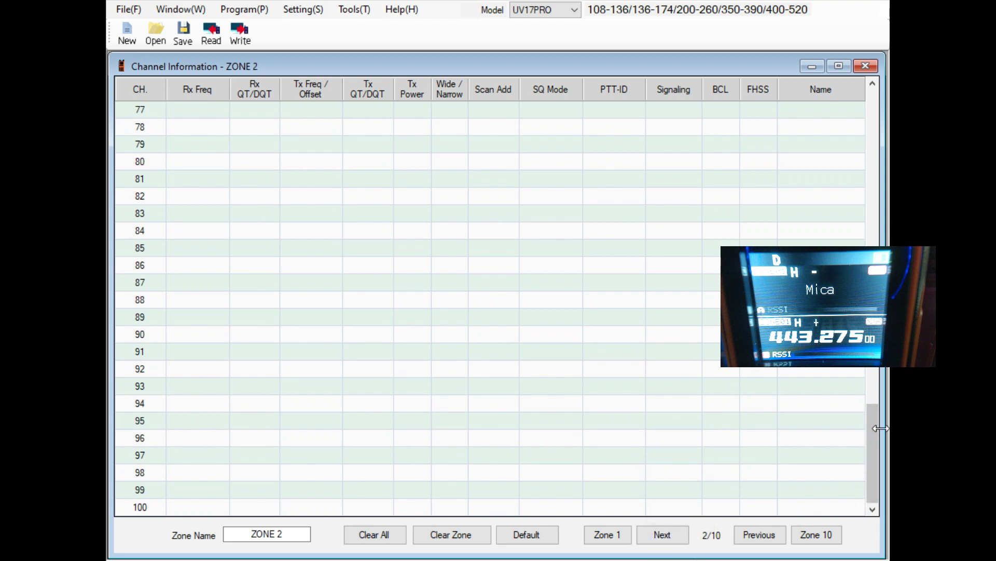
mouse_move(873, 456)
mouse_down()
mouse_move(867, 91)
mouse_move(873, 426)
mouse_move(885, 444)
mouse_move(867, 431)
mouse_move(870, 457)
mouse_move(878, 151)
mouse_move(867, 108)
mouse_move(863, 451)
mouse_up()
drag(870, 441, 877, 85)
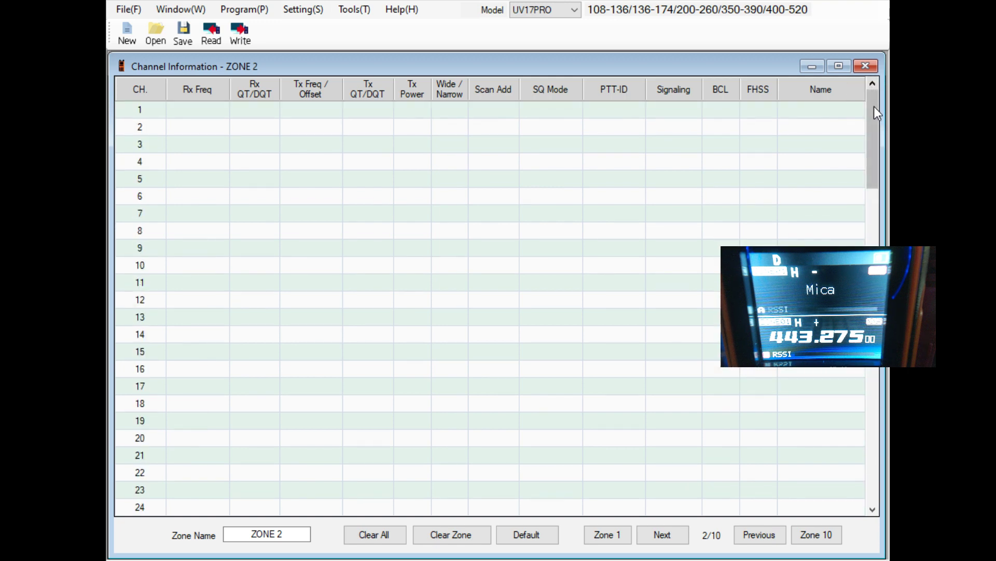
- Move to ZONE 3 and scroll its table, selecting channel 50 to confirm it's empty
click(668, 539)
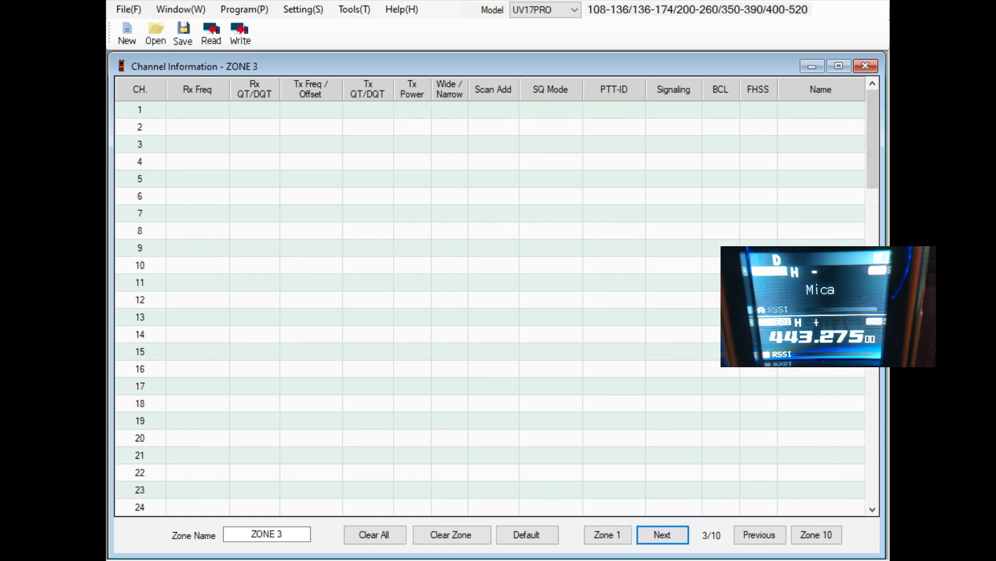
drag(874, 157, 875, 84)
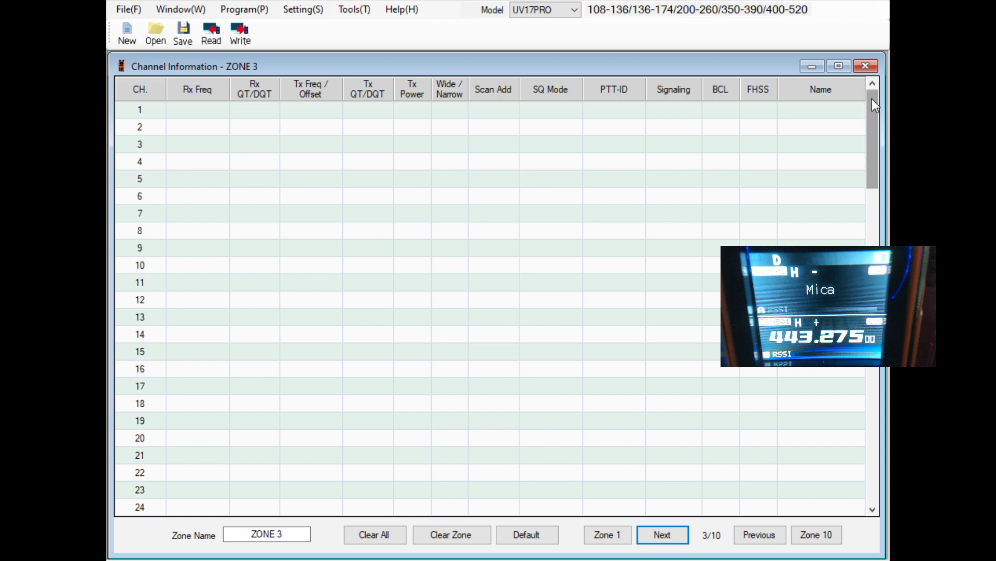
mouse_move(872, 100)
mouse_down()
mouse_move(861, 463)
mouse_move(878, 114)
mouse_up()
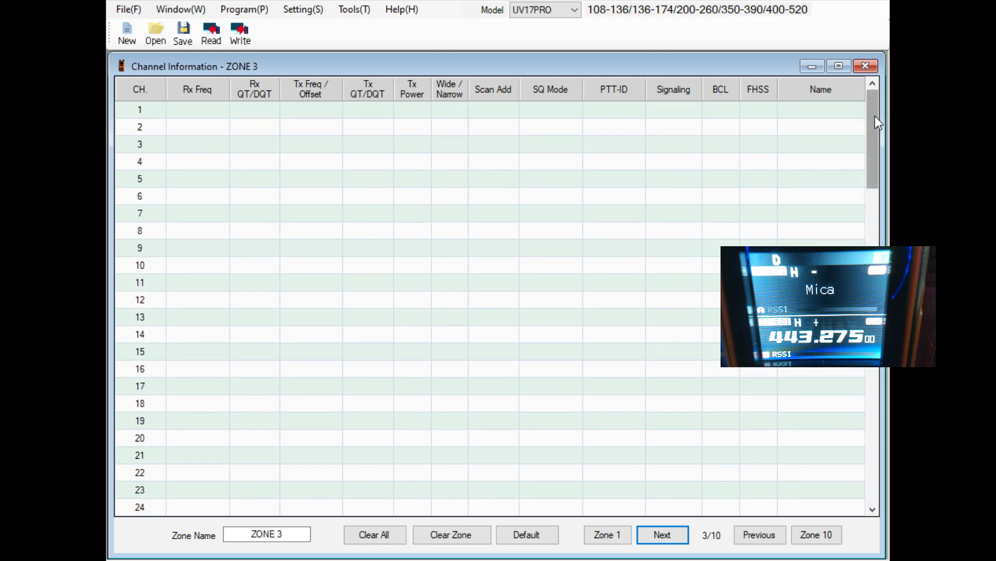
drag(873, 123, 874, 316)
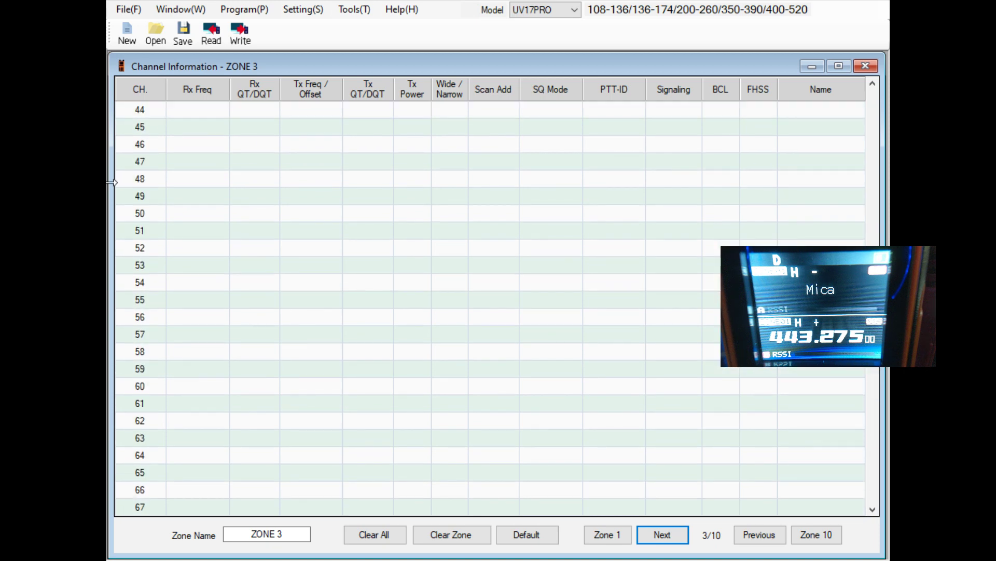
click(142, 215)
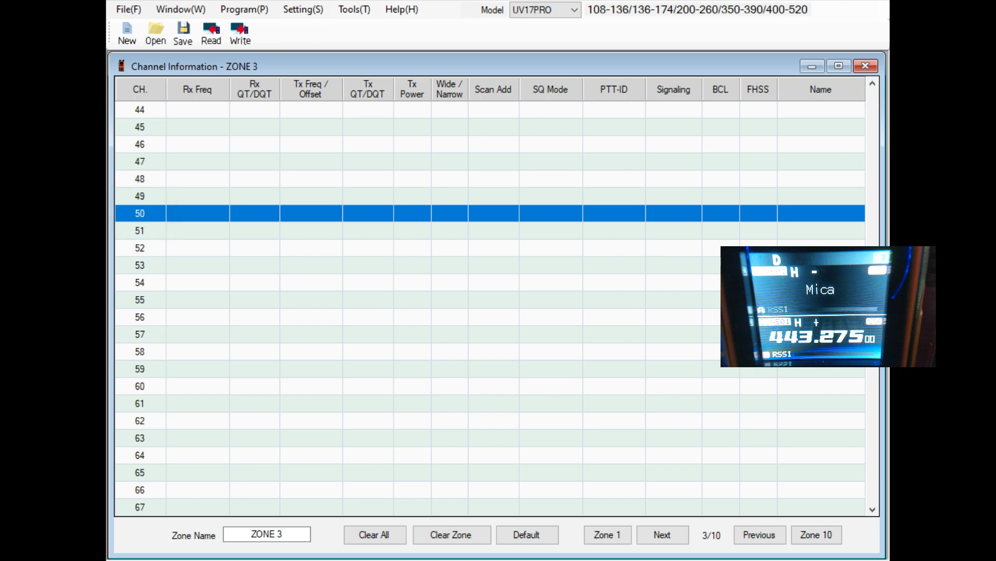
drag(872, 307, 869, 80)
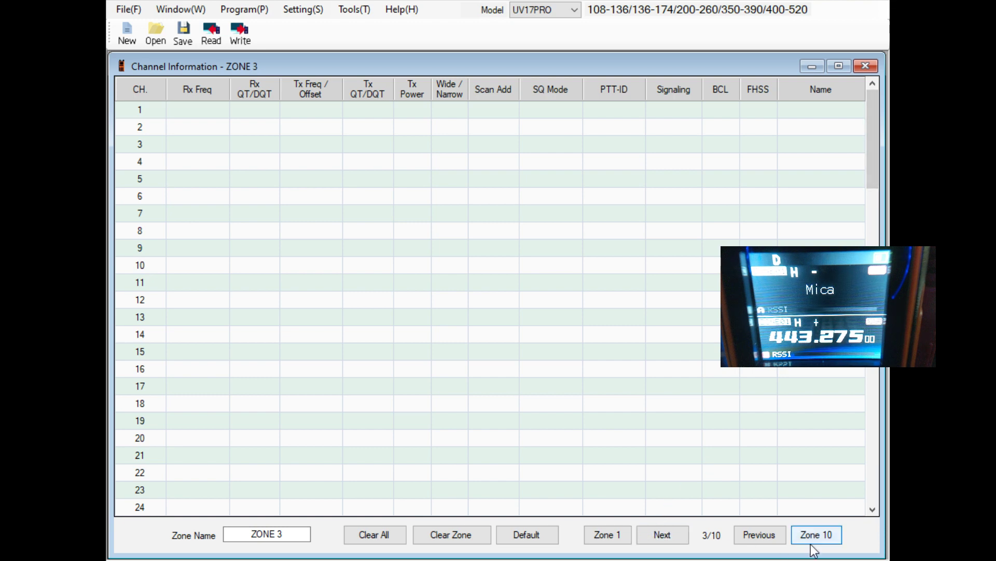
- Read the radio's memory into the software, filling Zone 1 'Local Wide' with 23 channels
click(274, 534)
text(:)
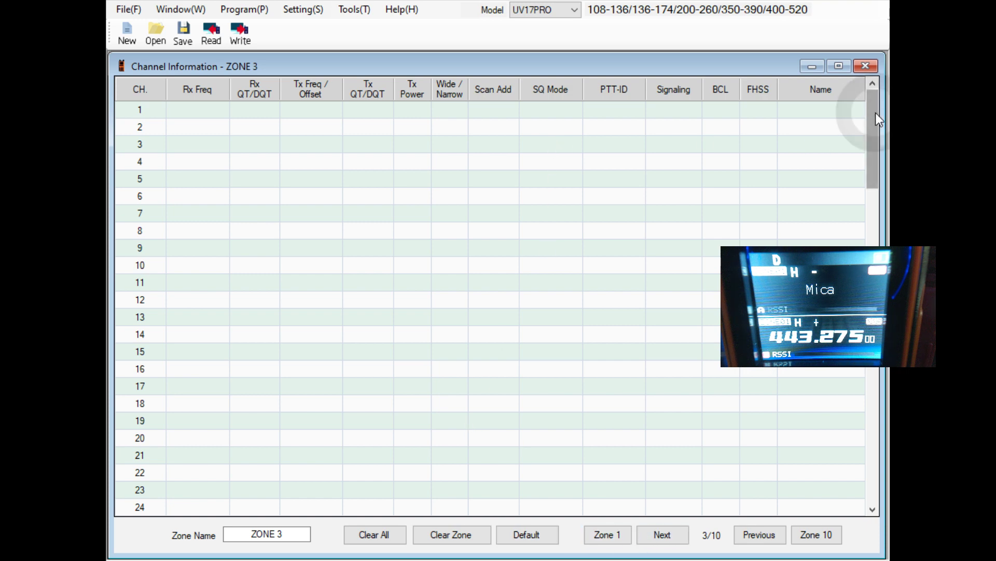
click(209, 31)
click(401, 308)
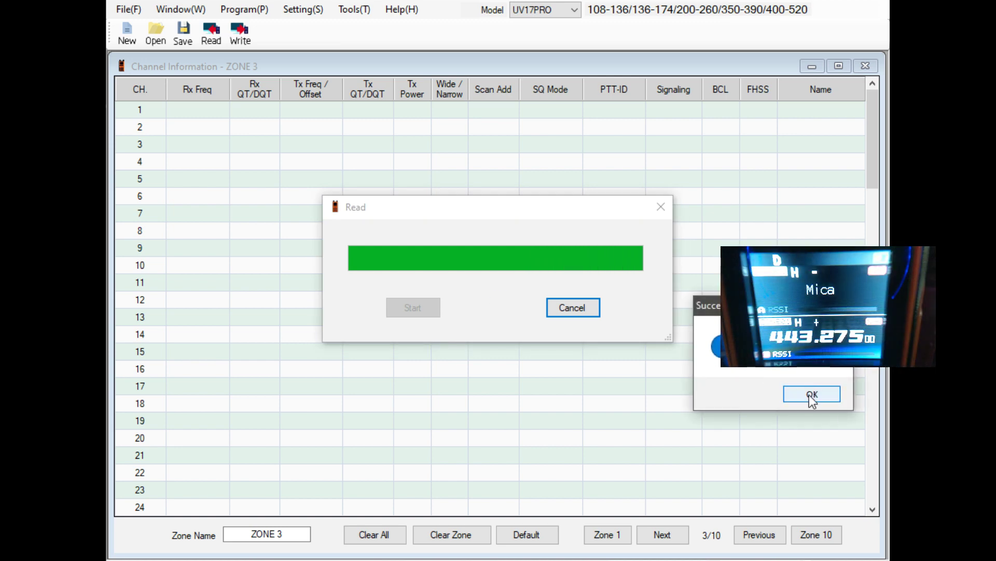
click(810, 394)
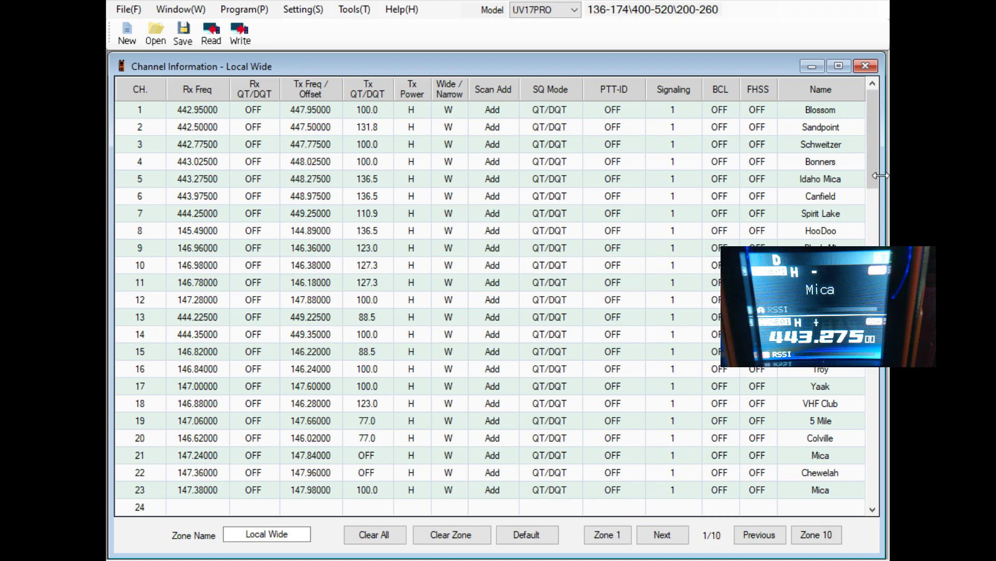
- Scroll through the Air Band zone's twelve airband channels, then advance to the GMRS zone
drag(876, 167, 881, 281)
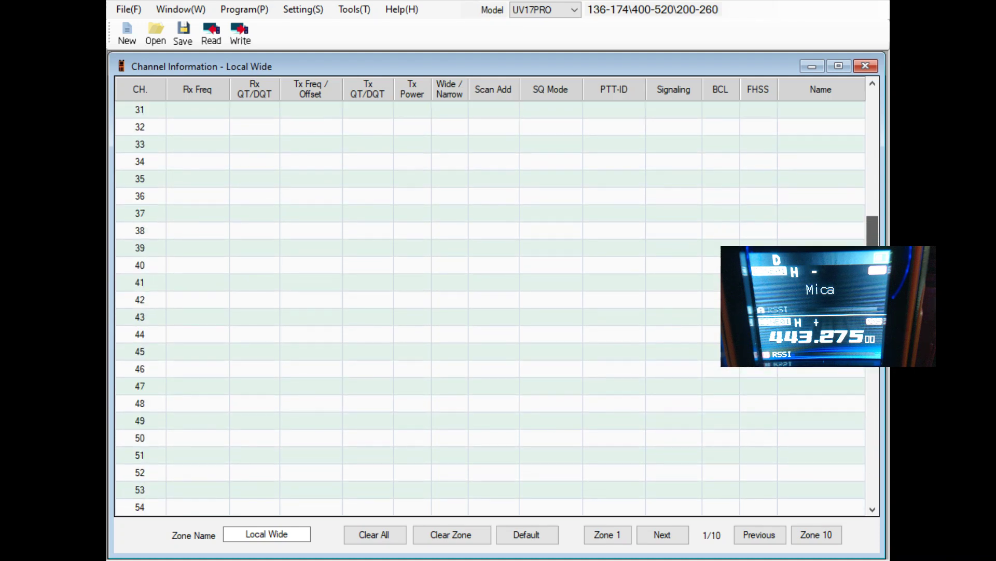
click(666, 534)
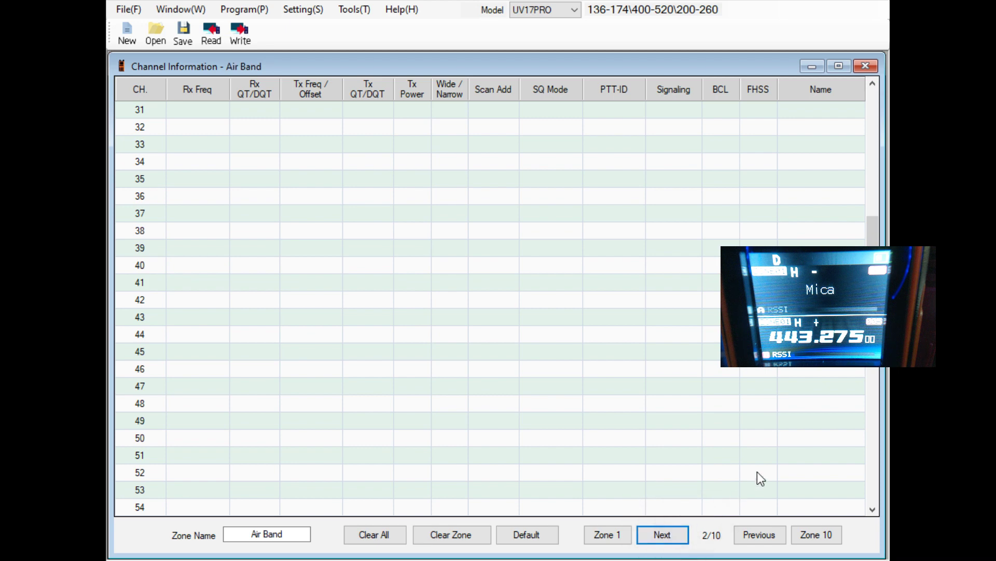
drag(872, 233, 851, 503)
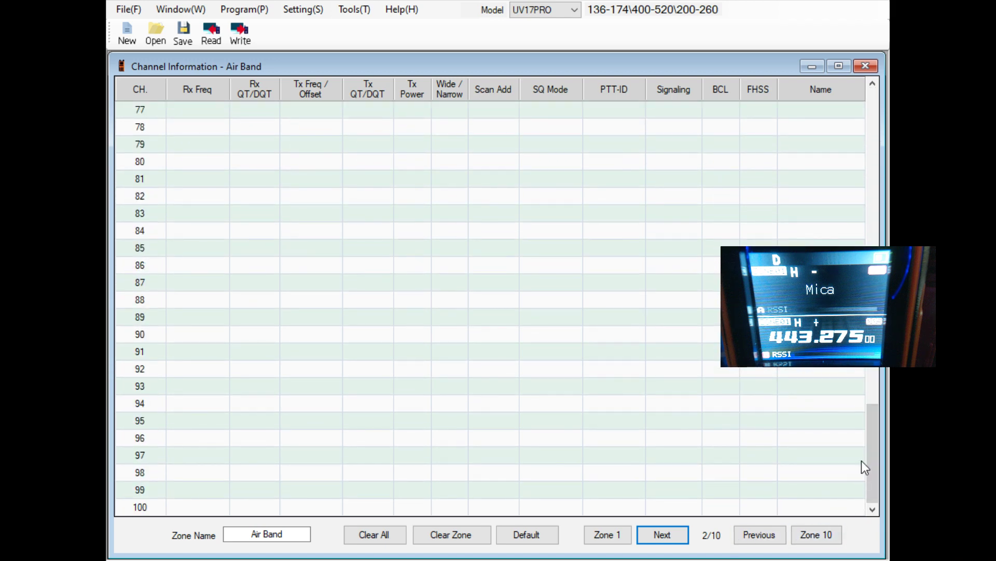
drag(876, 453, 840, 96)
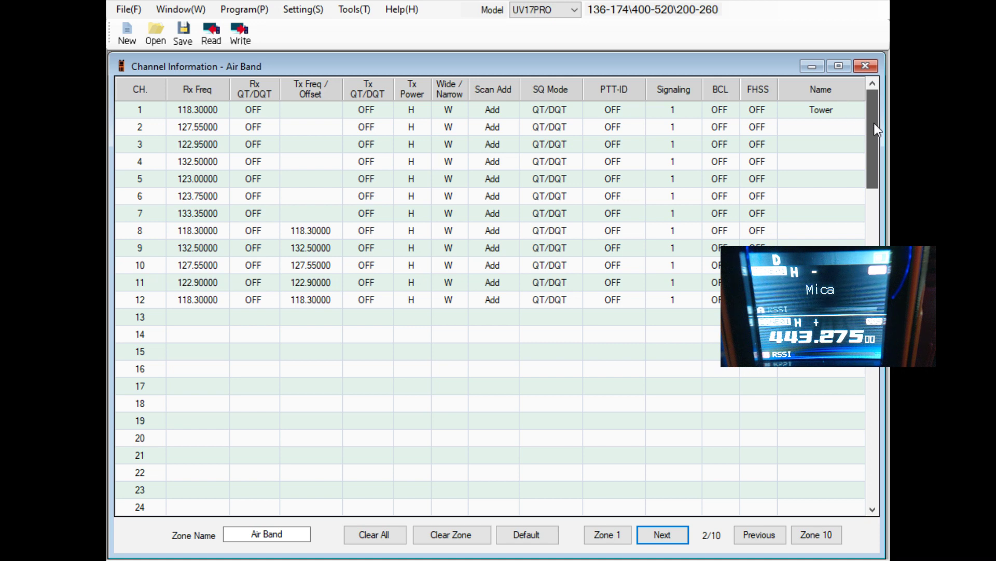
drag(874, 123, 847, 430)
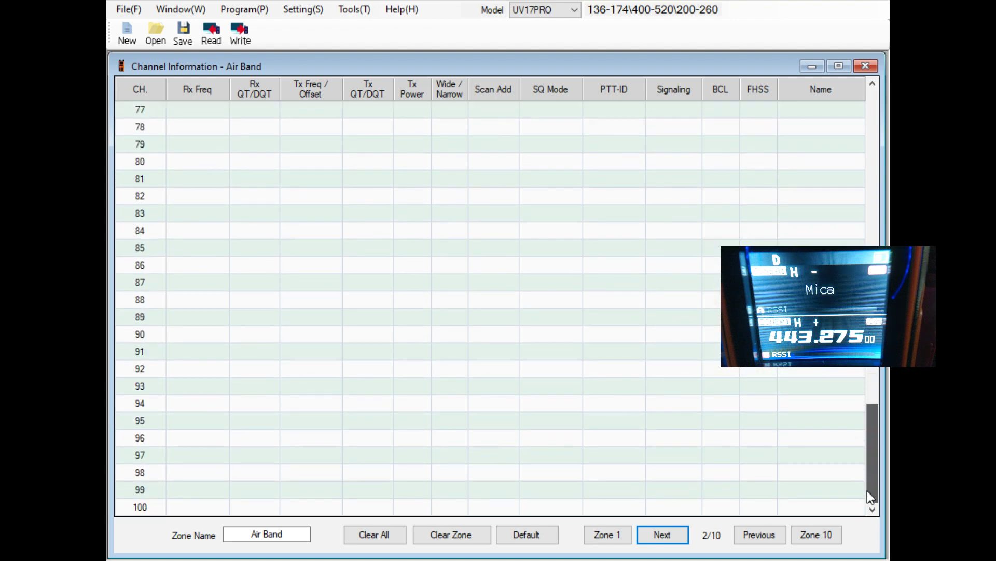
mouse_move(867, 490)
mouse_down()
mouse_move(870, 500)
mouse_move(871, 489)
mouse_move(861, 496)
mouse_up()
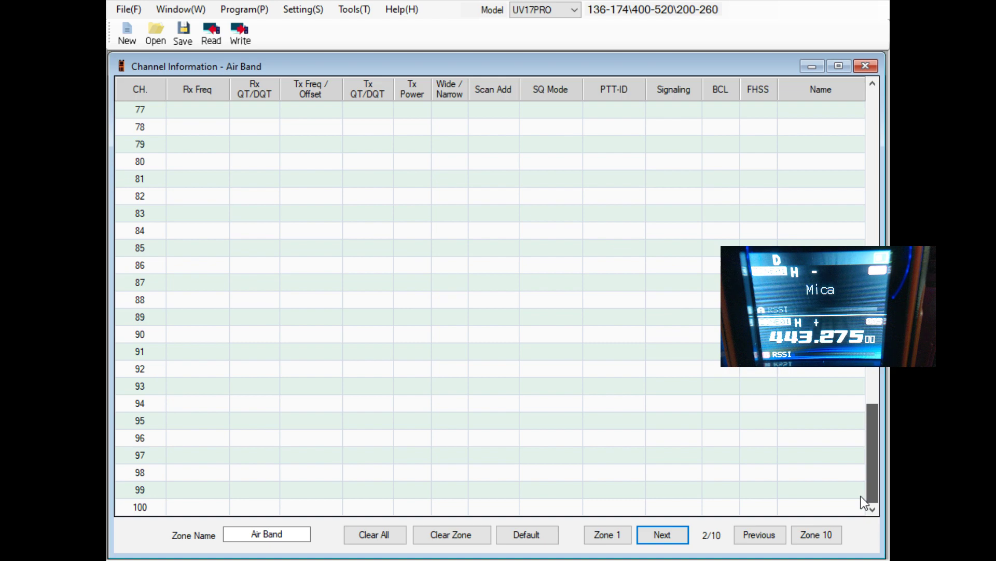
click(677, 538)
drag(874, 451, 879, 86)
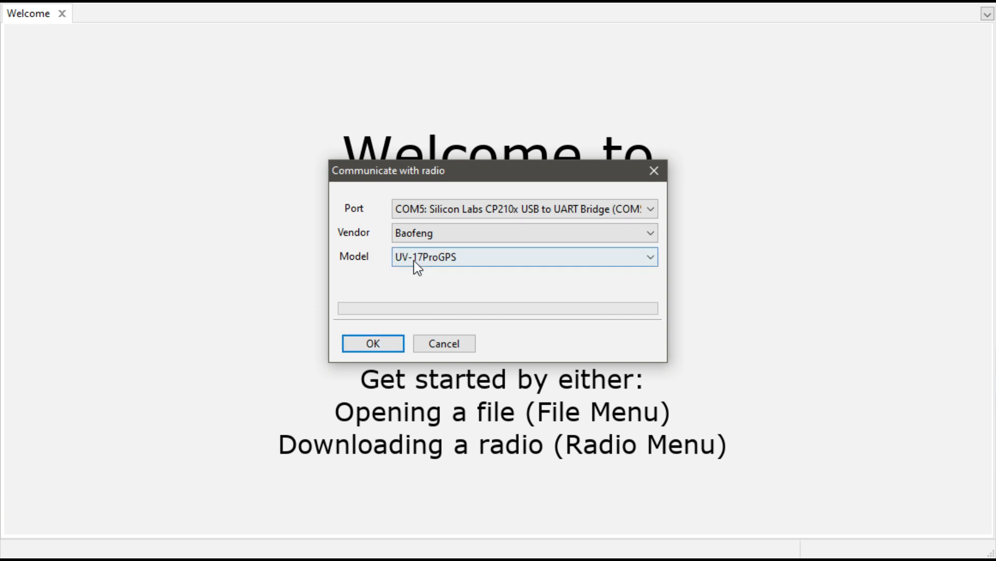
- Download from the Baofeng UV-17ProGPS on COM5, opening Baofeng_UV-17ProGPS_20240509.img with 23 channels
click(382, 345)
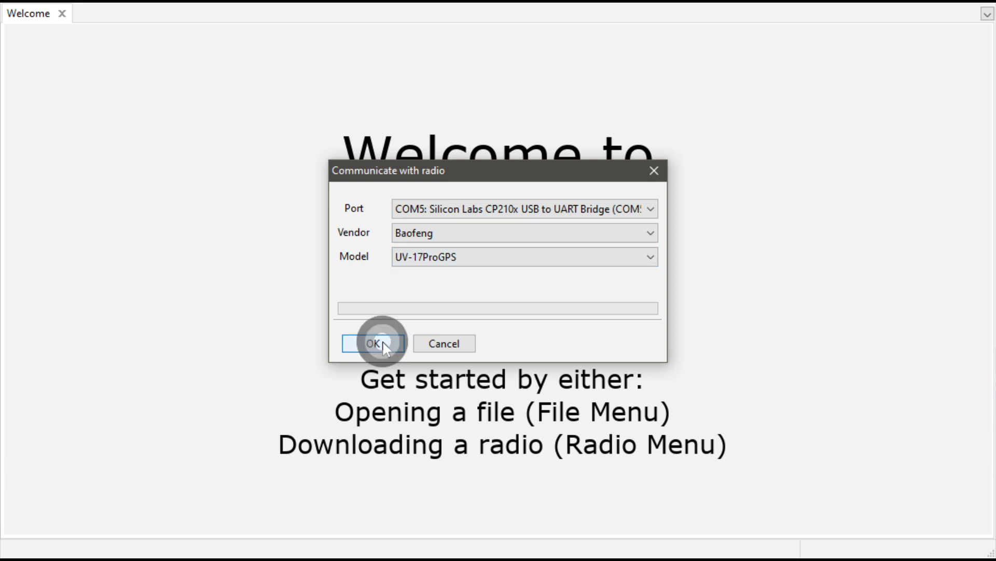
click(402, 352)
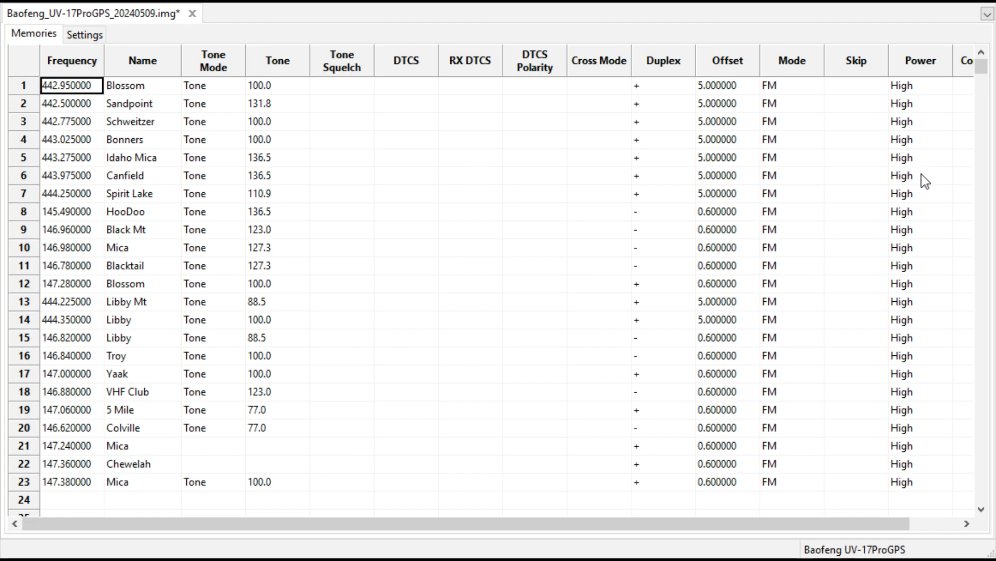
- Scroll the Memories grid from the air-band rows to the GMRS channels, then view Basic Settings
click(981, 508)
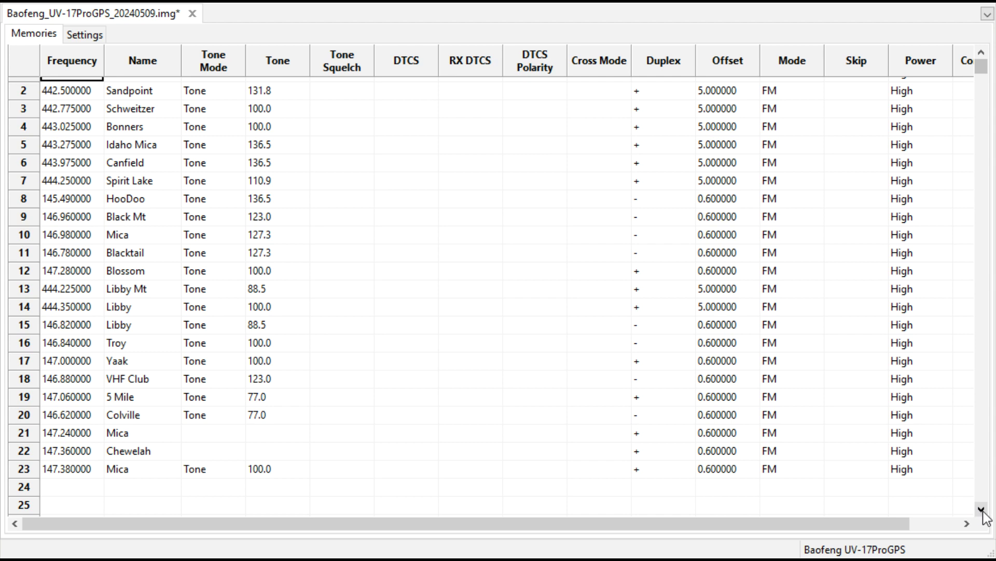
drag(981, 508, 982, 508)
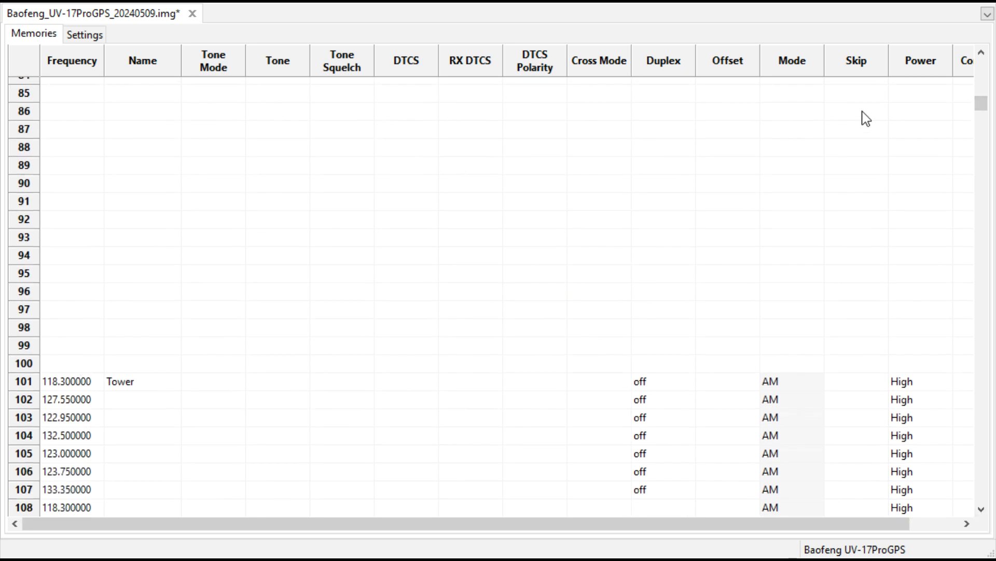
drag(983, 103, 982, 105)
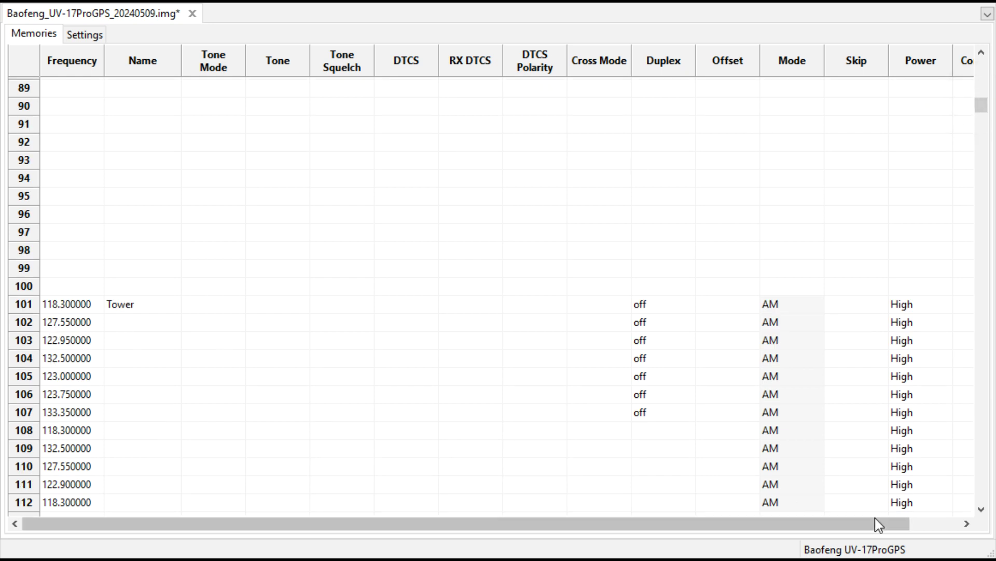
drag(983, 511, 982, 511)
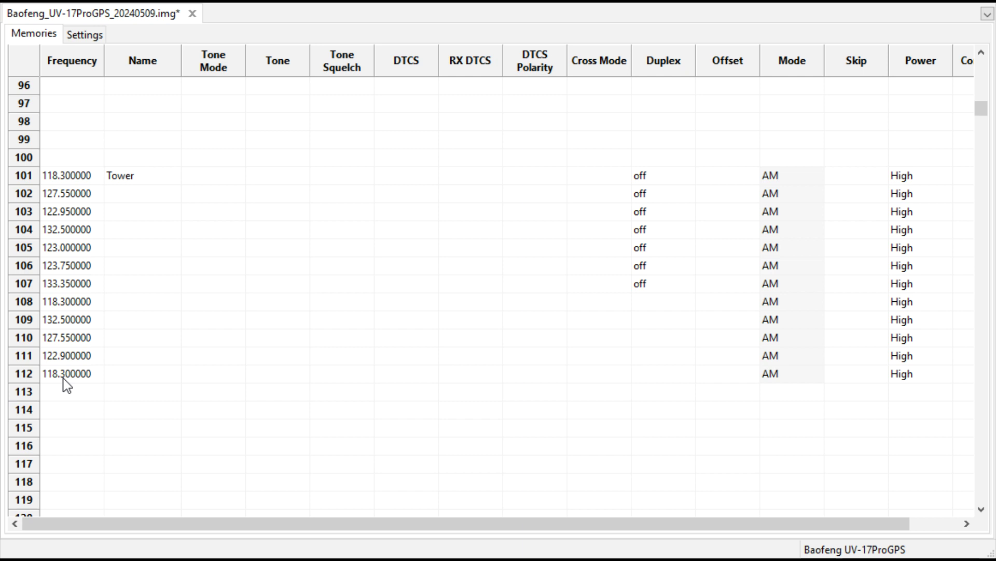
drag(981, 509, 982, 509)
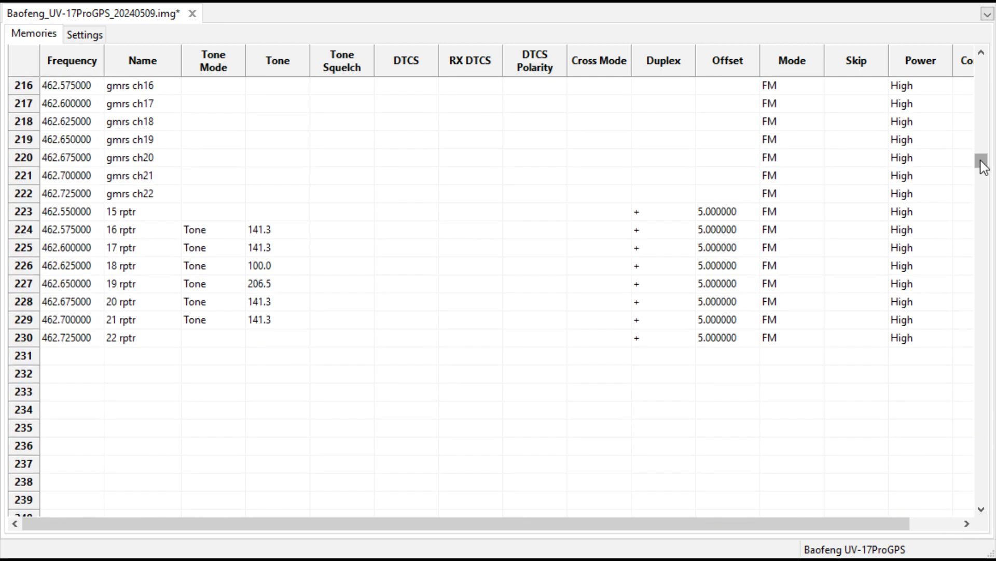
drag(982, 167, 984, 159)
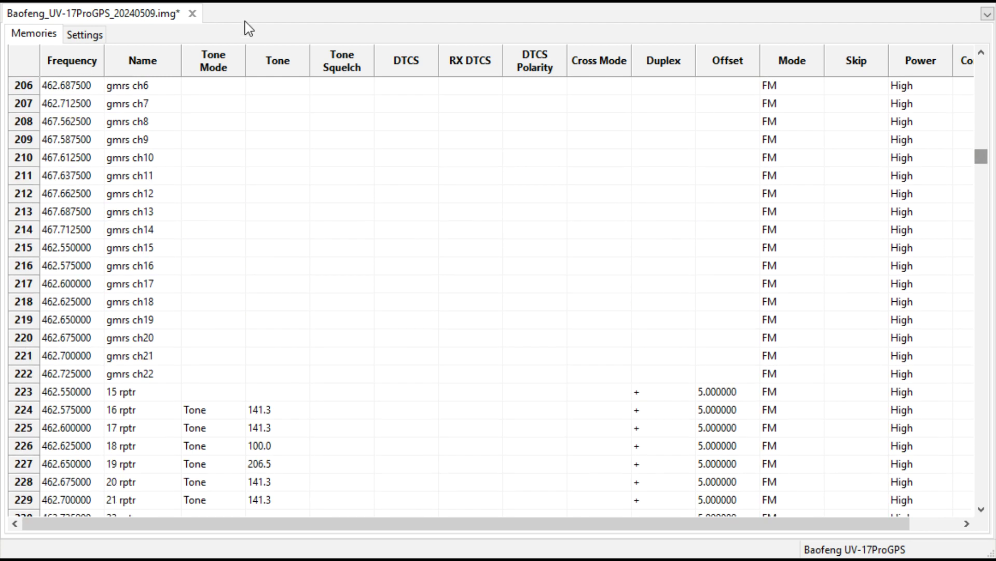
click(100, 40)
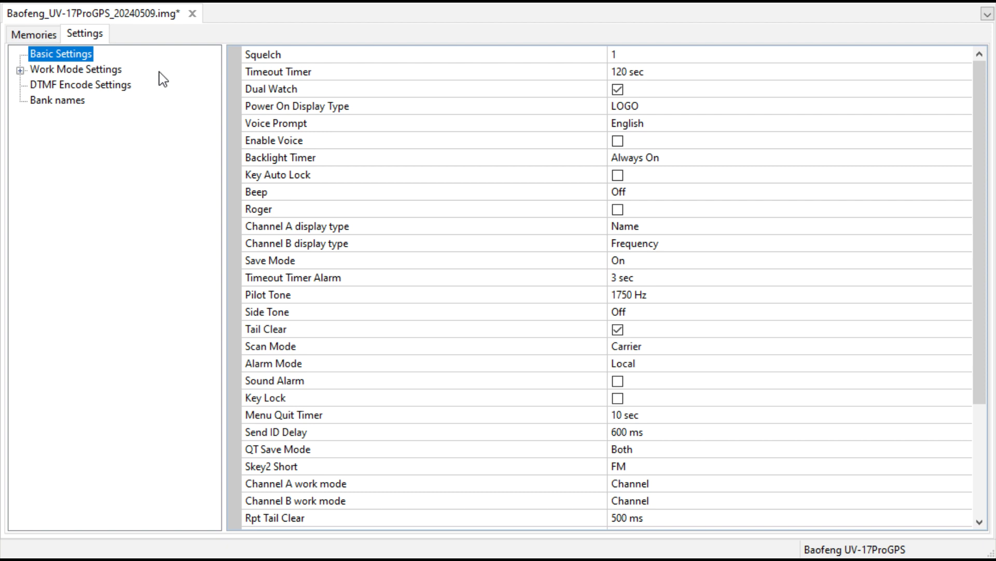
- Check bank names show 'Local Wide' and 'Air Band', then return to memory rows 93–116
click(52, 102)
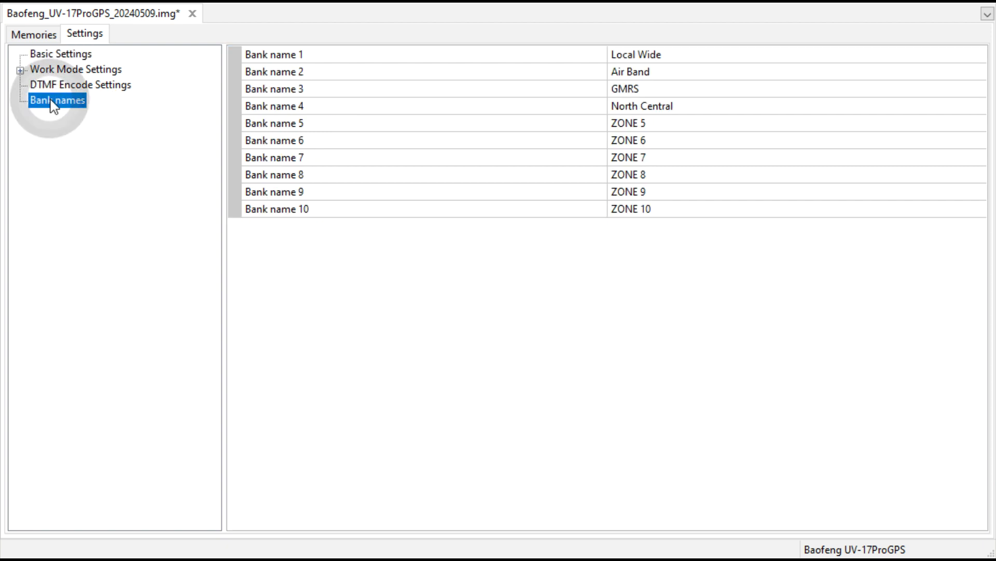
click(257, 57)
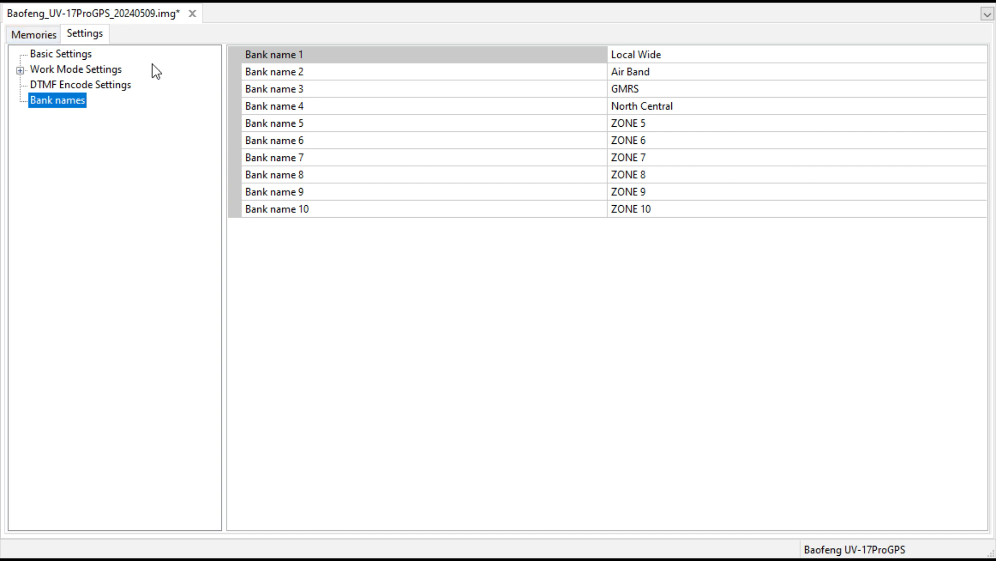
click(269, 73)
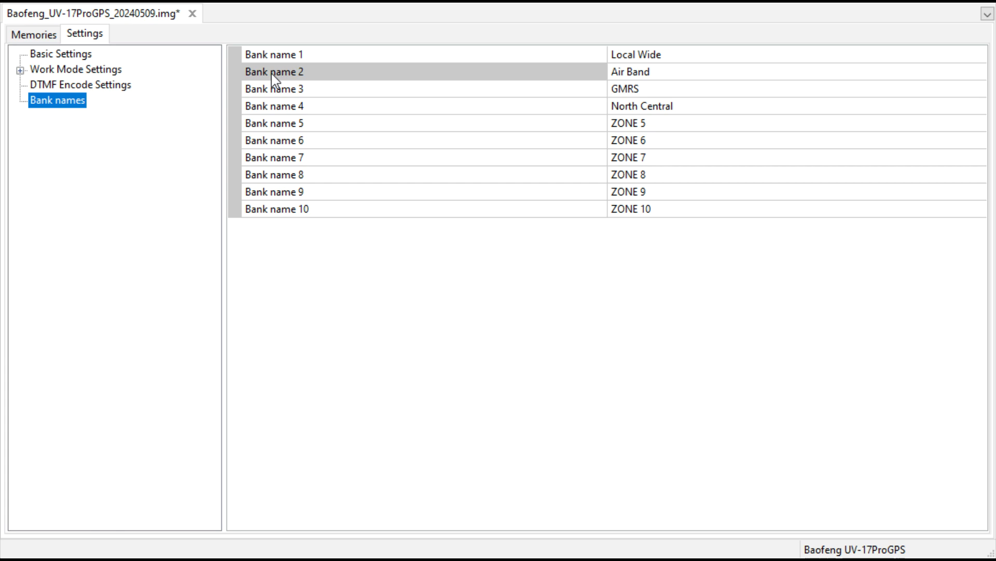
click(34, 33)
click(982, 159)
drag(983, 162, 985, 118)
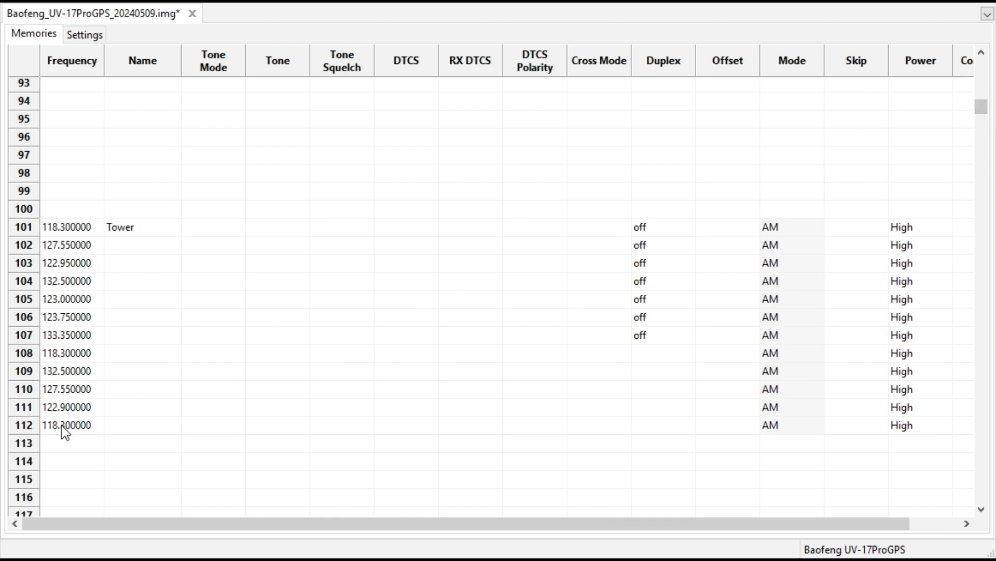
click(63, 444)
click(64, 443)
click(770, 449)
click(773, 451)
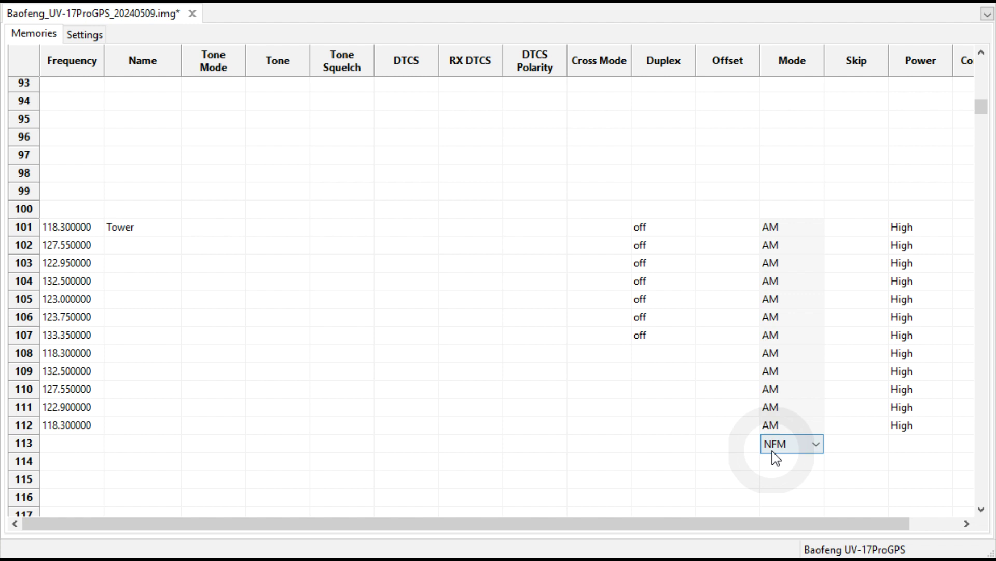
click(813, 446)
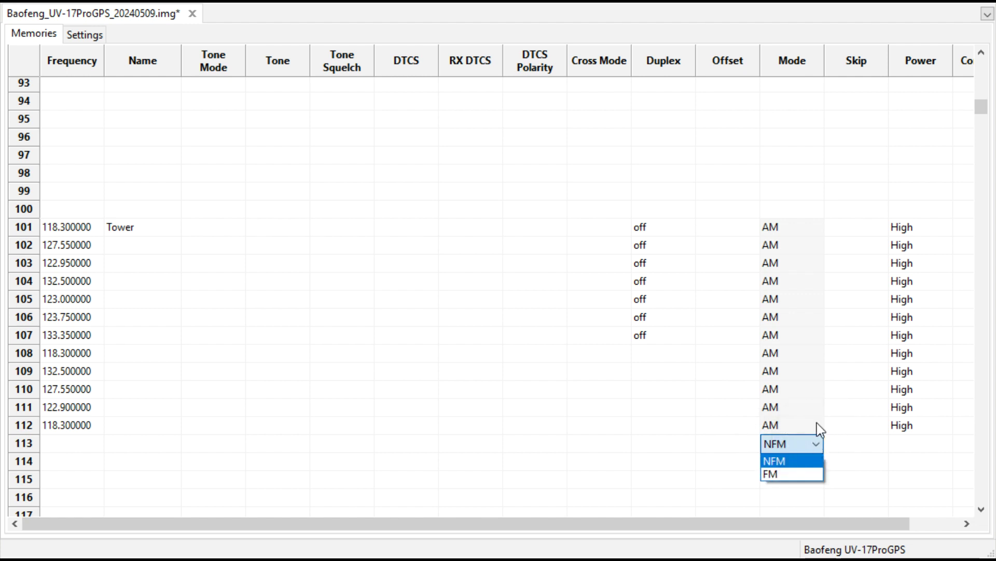
click(817, 422)
click(616, 272)
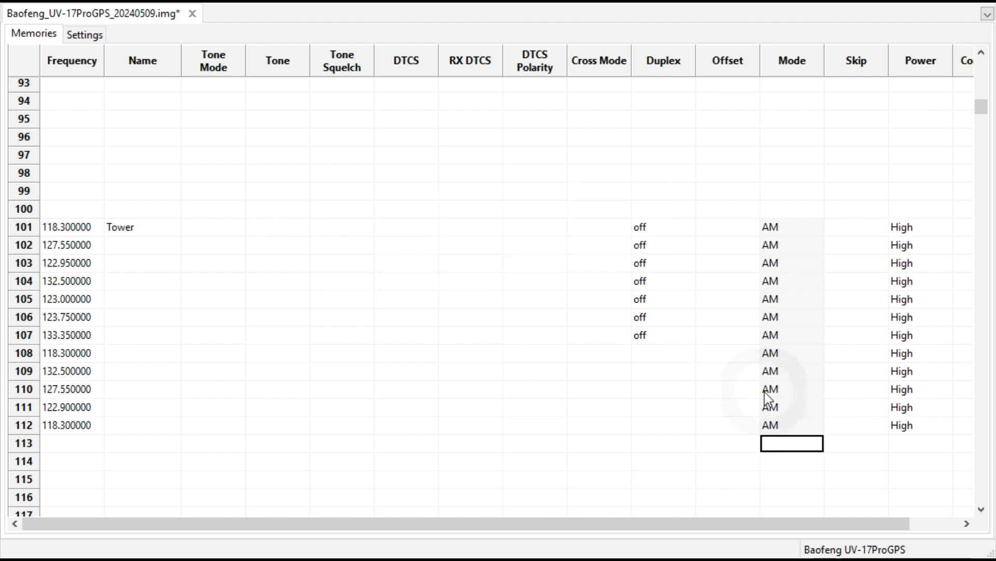
click(804, 426)
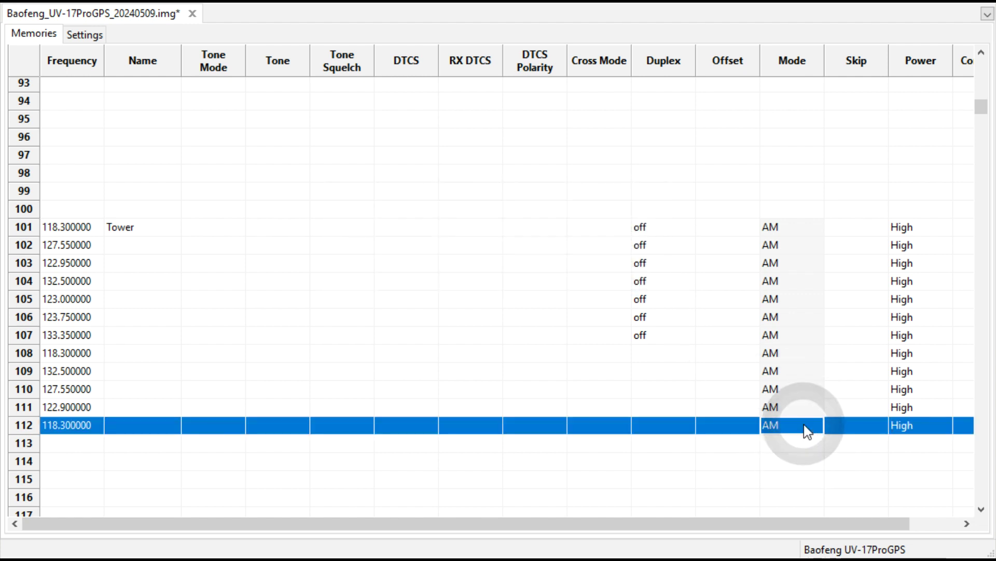
click(809, 450)
click(812, 449)
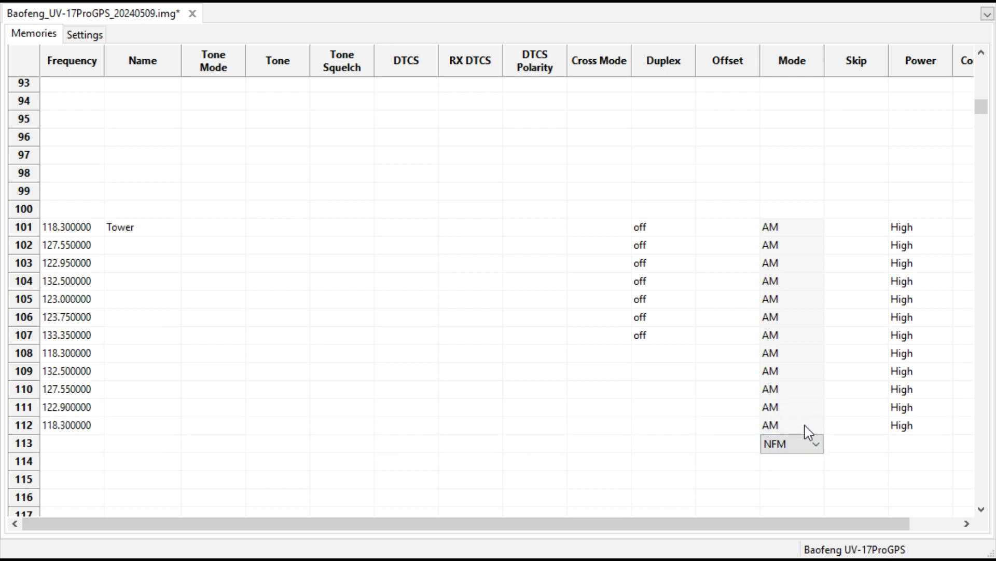
click(83, 447)
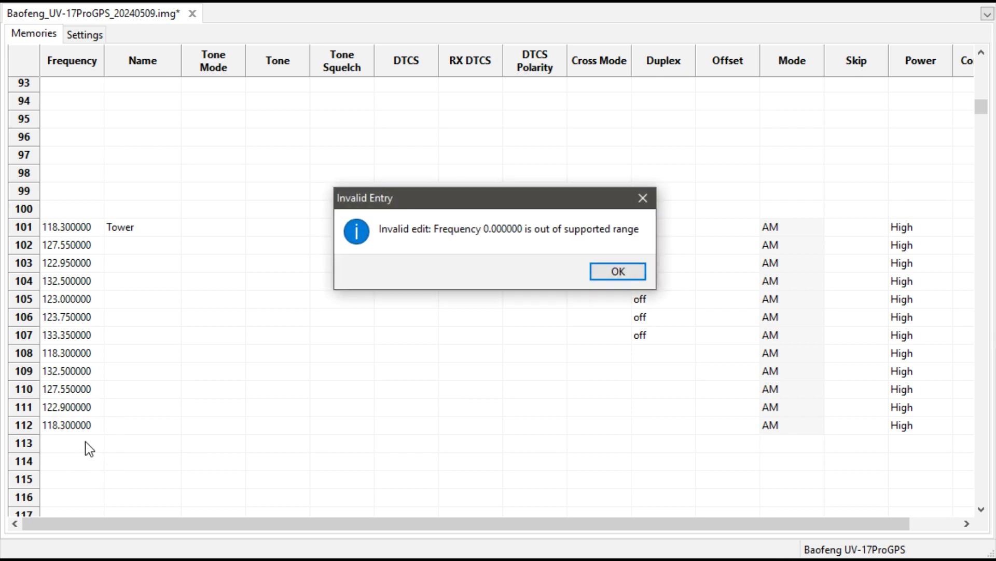
click(629, 272)
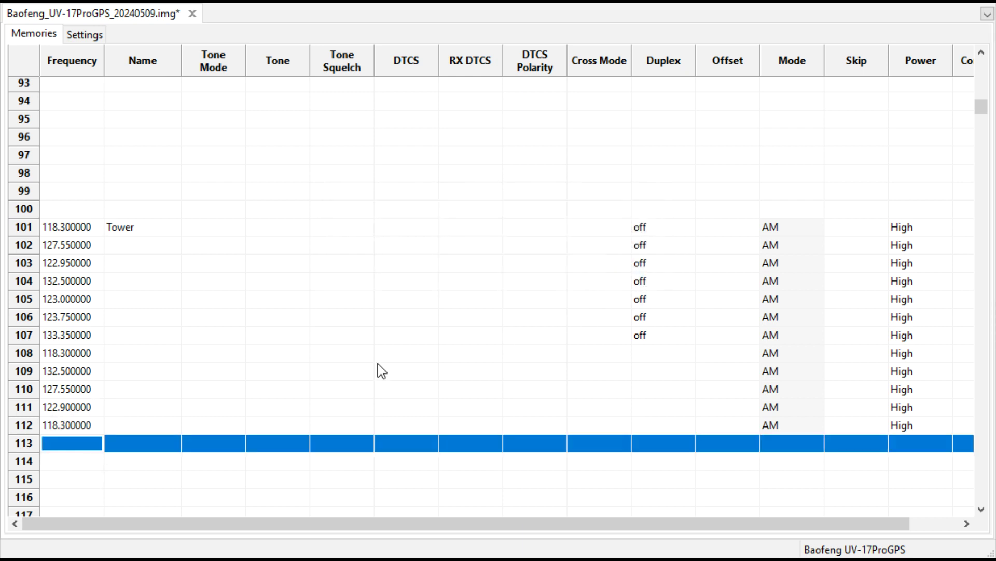
click(68, 448)
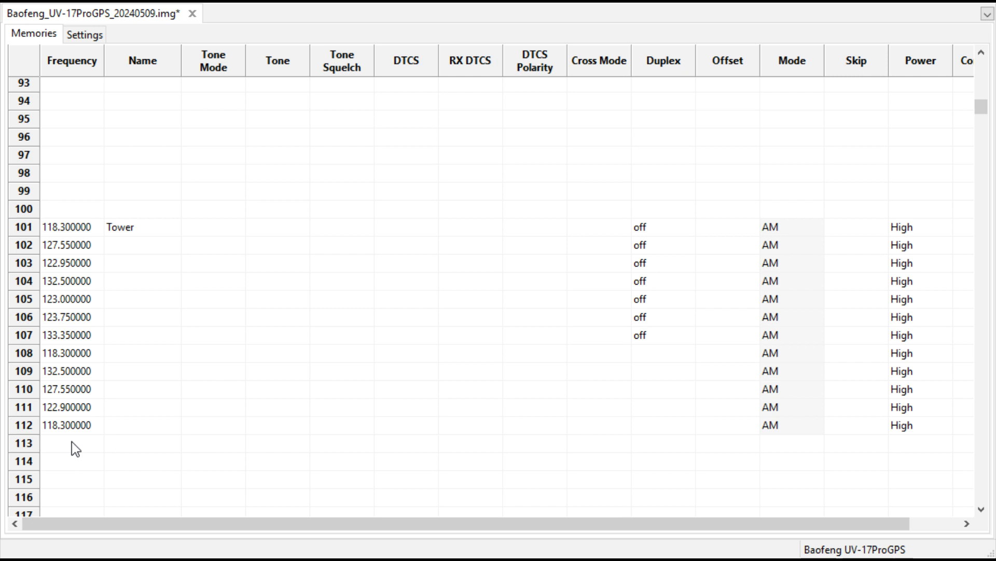
- Enter 118.300000 on channel 113 and compare it with channel 112
text(118.300000)
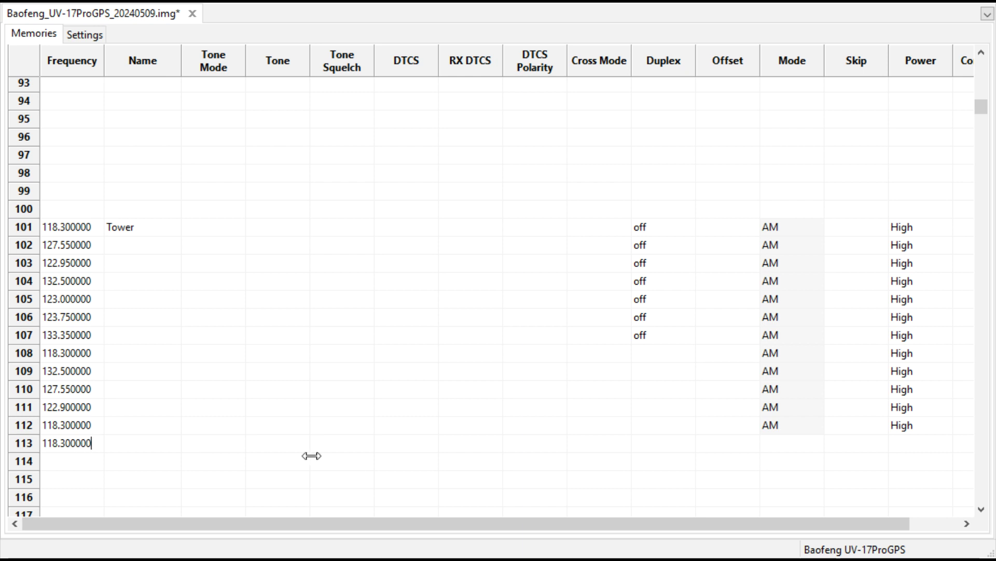
click(351, 478)
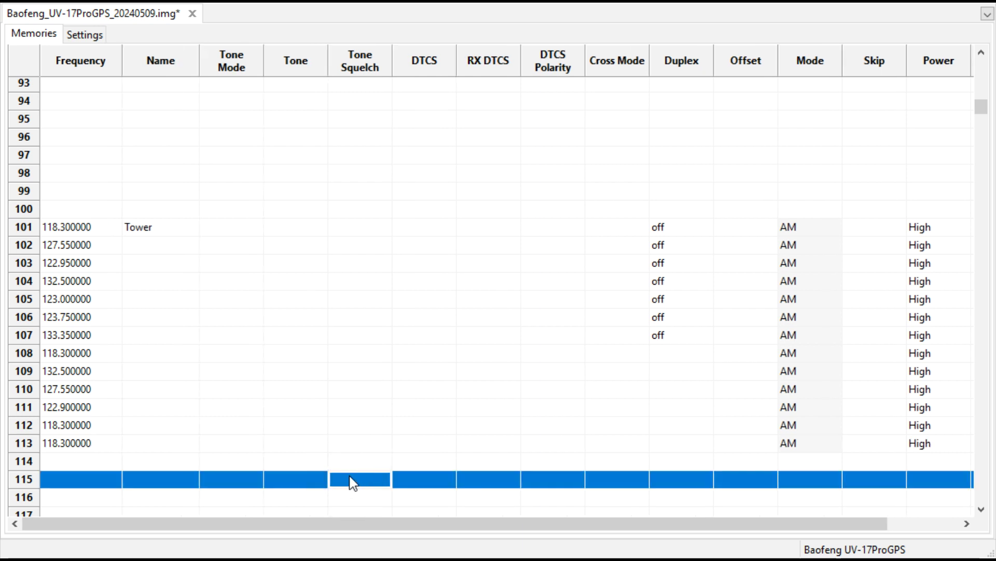
click(811, 442)
click(816, 427)
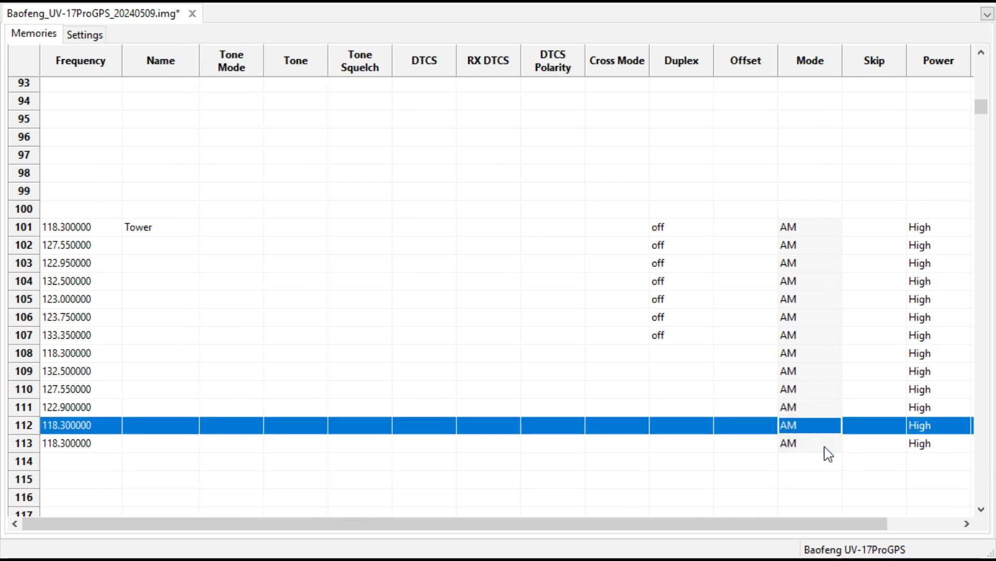
click(820, 443)
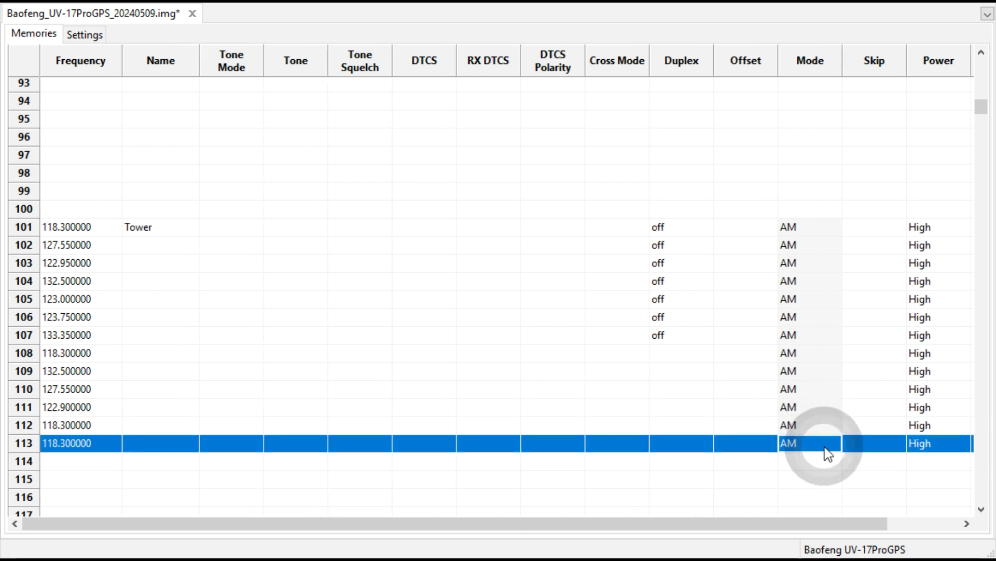
- Enter 132.500000 on channel 114, then verify channels 113 and 112 are AM
click(74, 463)
click(74, 464)
text(1)
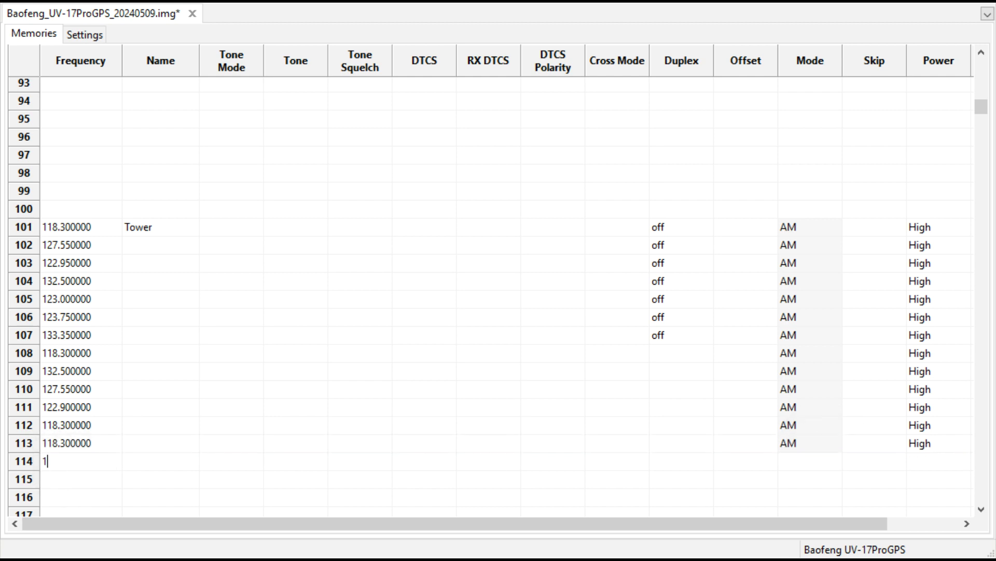
text(32.500000)
click(540, 465)
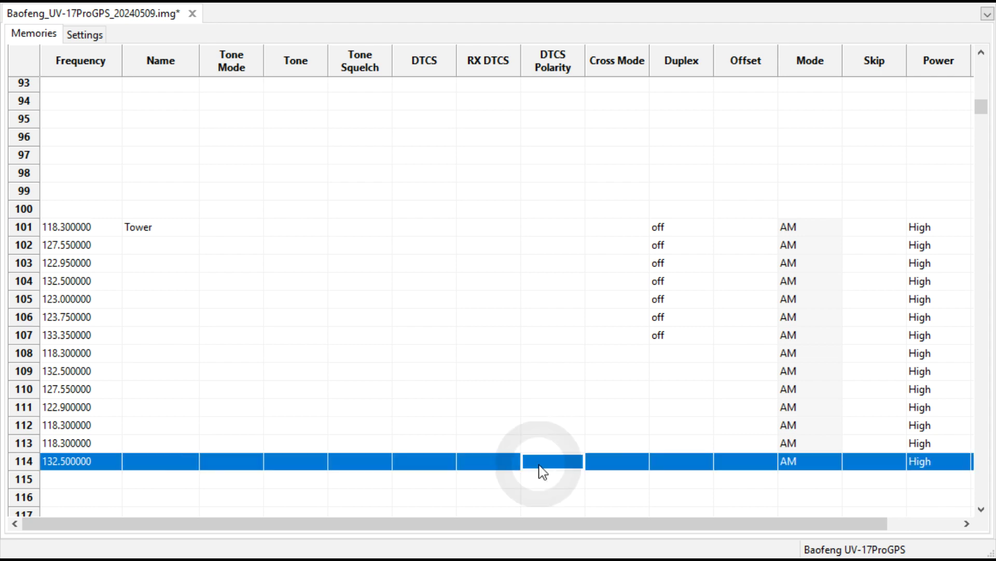
click(814, 443)
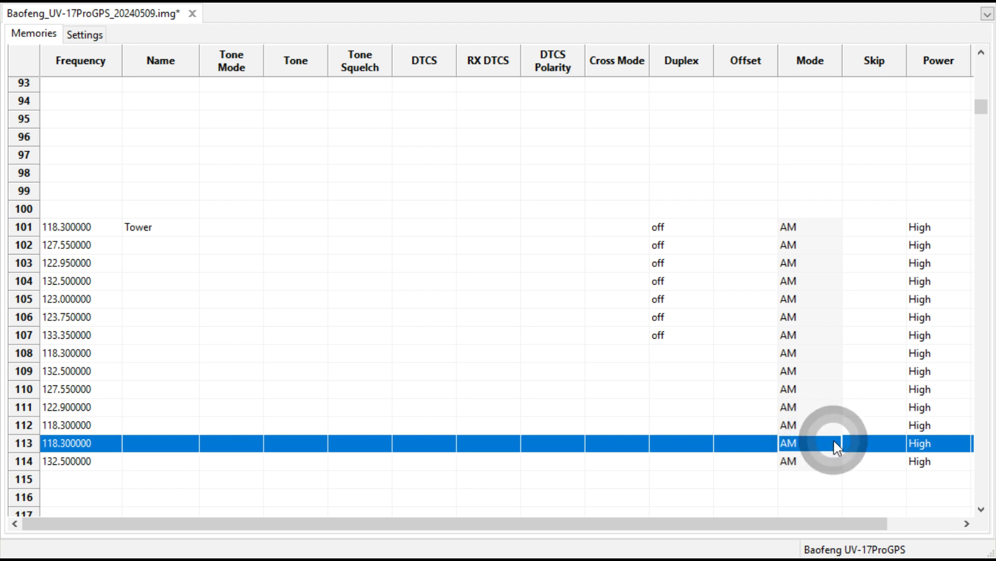
click(837, 430)
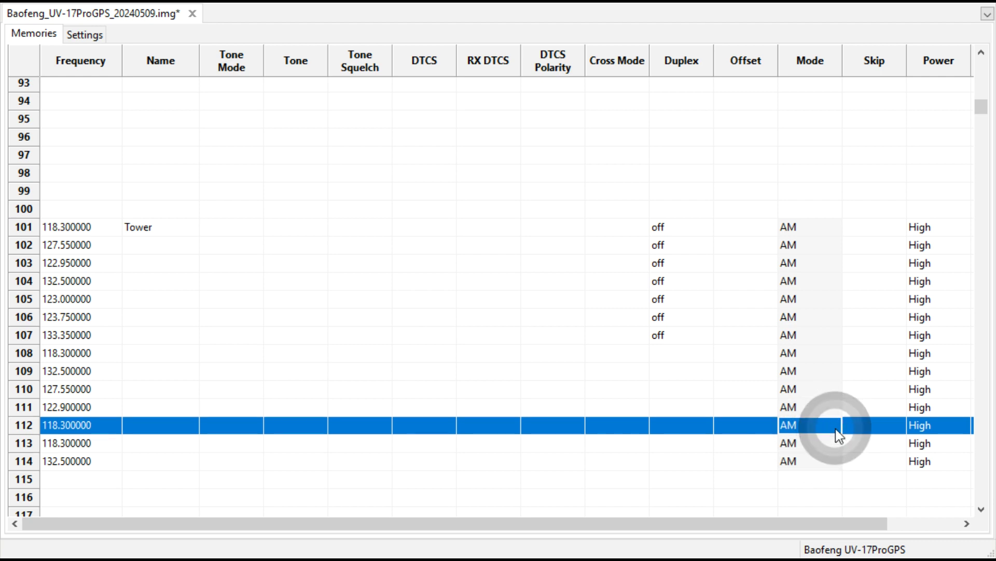
click(816, 480)
click(834, 478)
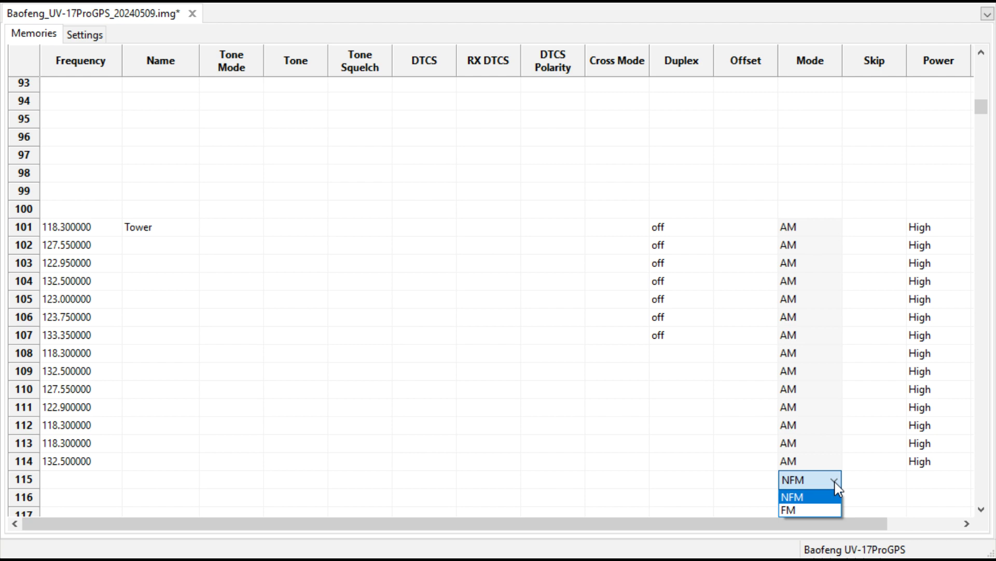
click(837, 477)
click(637, 270)
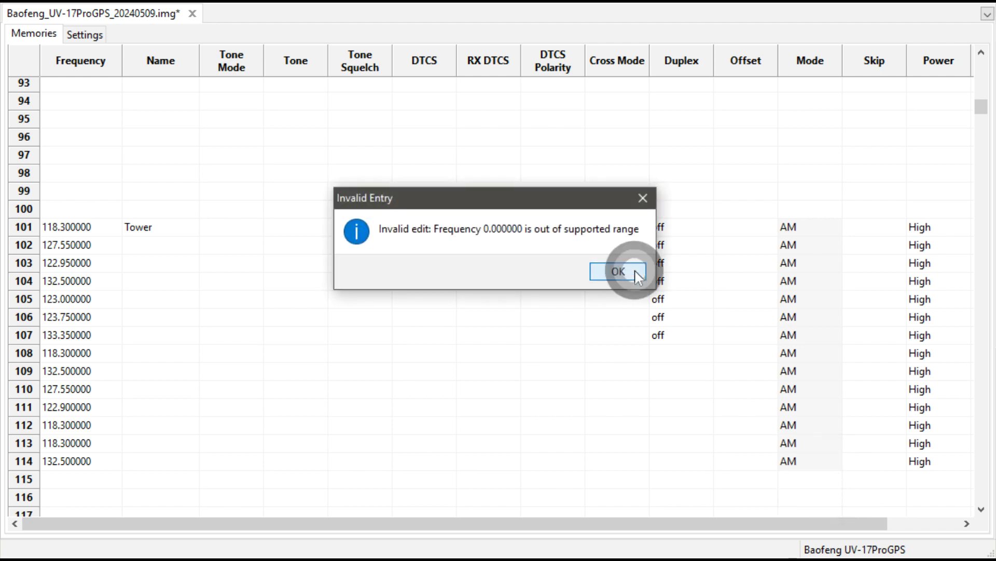
click(828, 463)
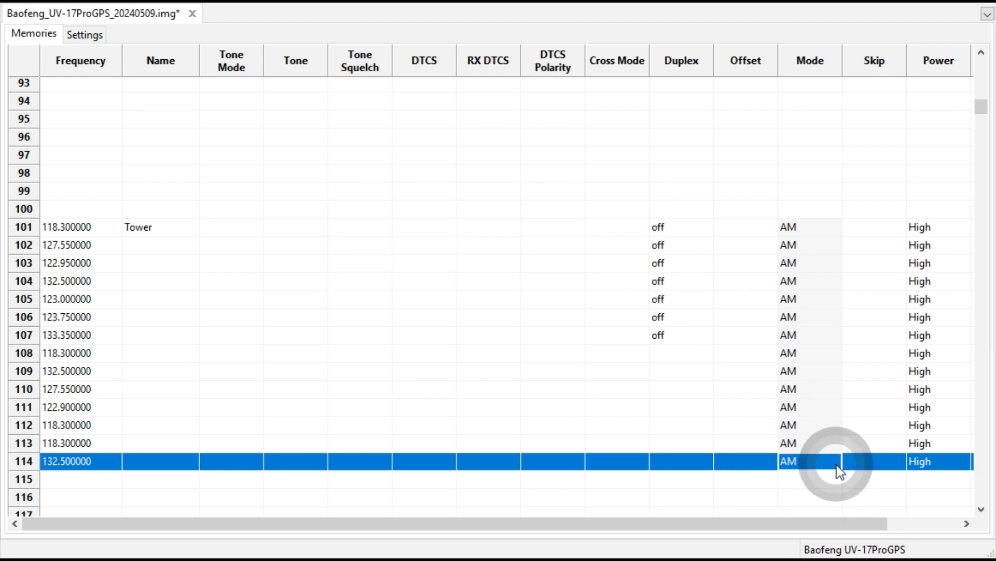
click(836, 447)
click(833, 425)
click(833, 406)
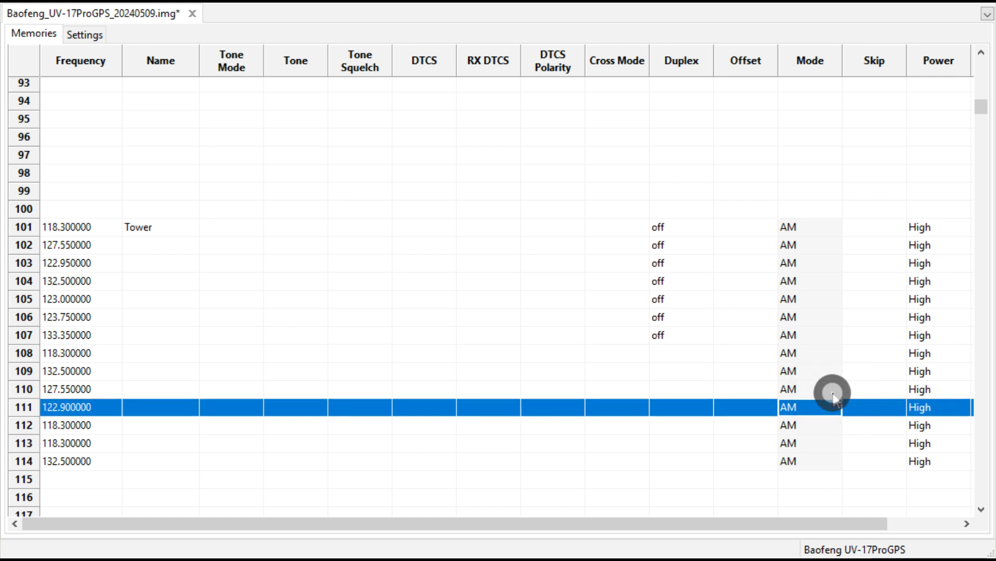
click(833, 389)
click(836, 469)
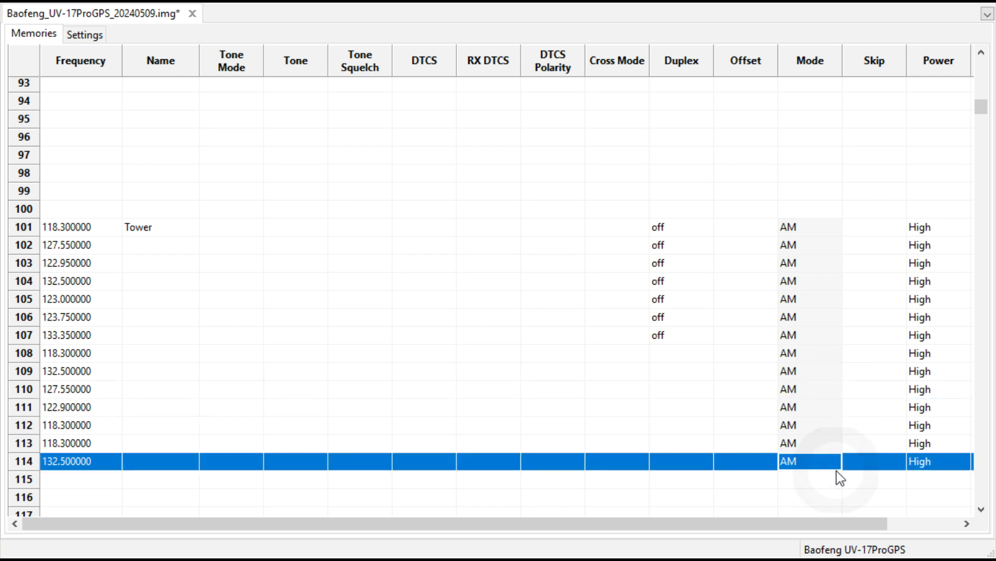
click(837, 477)
click(836, 479)
click(836, 480)
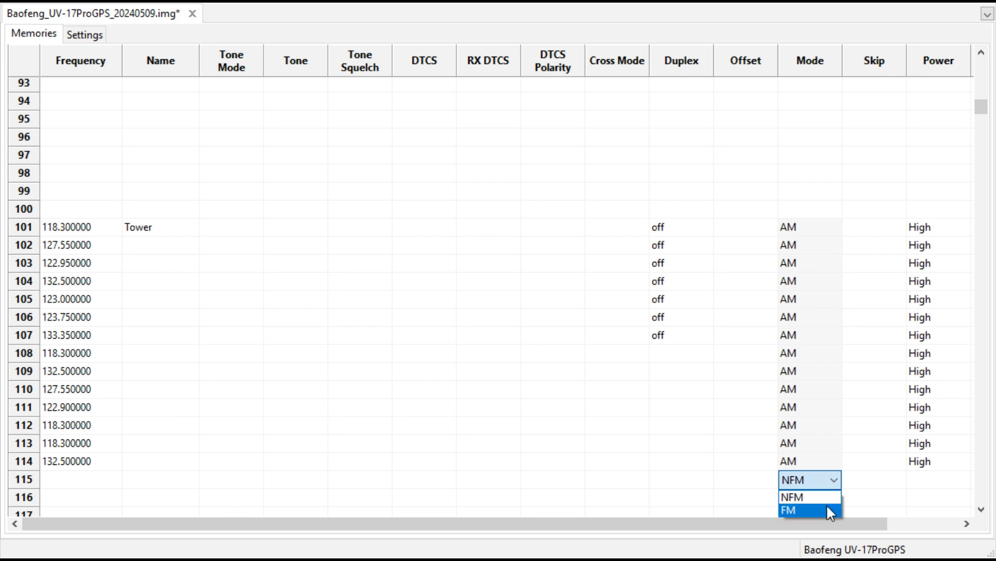
click(718, 476)
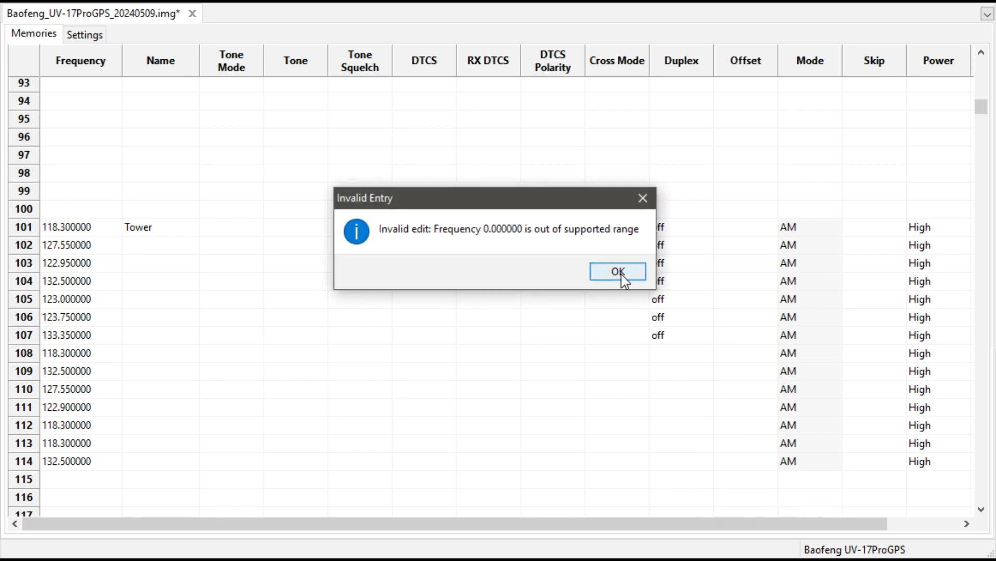
click(619, 271)
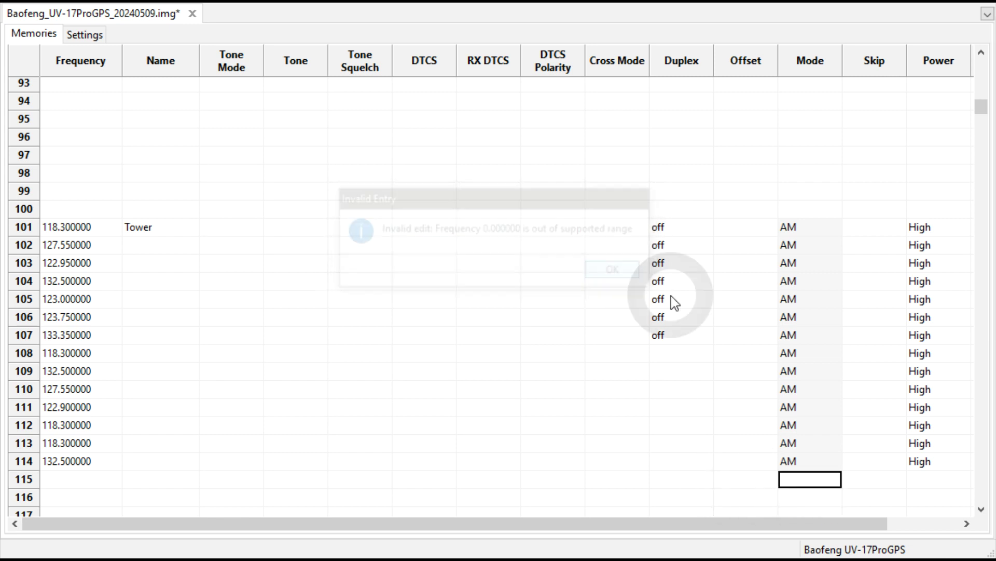
click(981, 511)
click(982, 510)
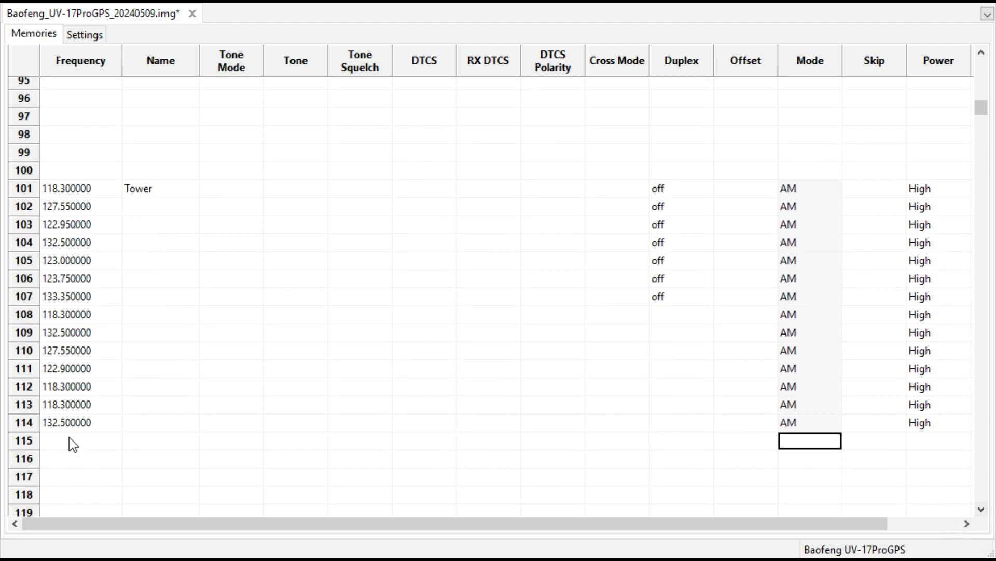
- Set Duplex to 'off' on memories 108 and 109, then go to the bank names settings
click(981, 510)
click(981, 510)
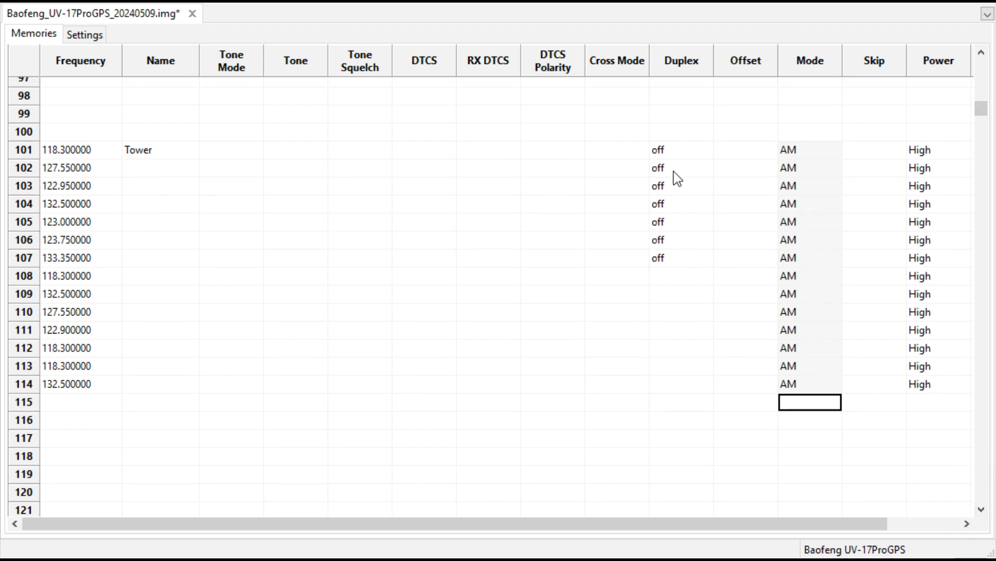
click(684, 280)
click(690, 278)
click(703, 276)
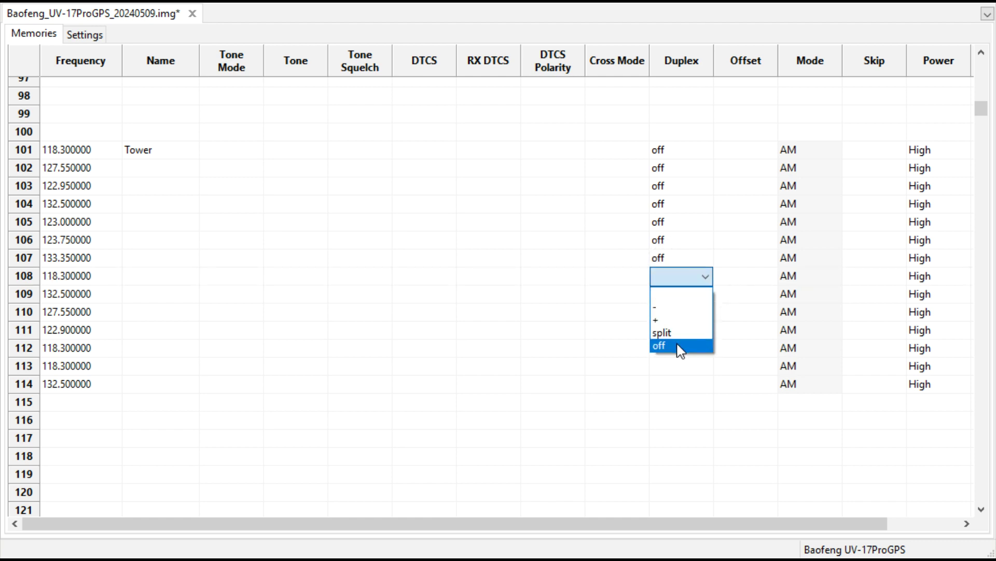
click(680, 347)
click(708, 293)
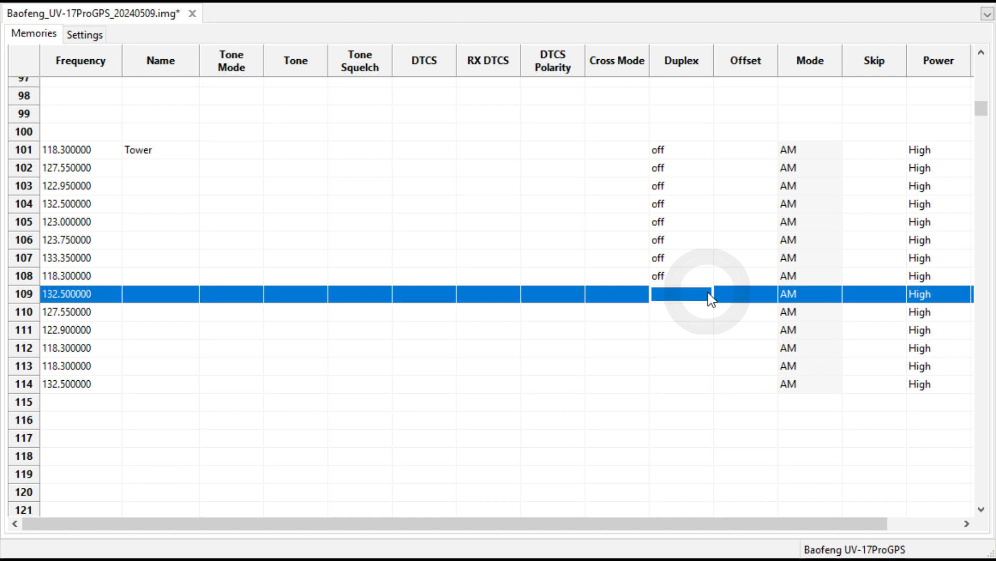
click(708, 294)
click(708, 292)
click(689, 366)
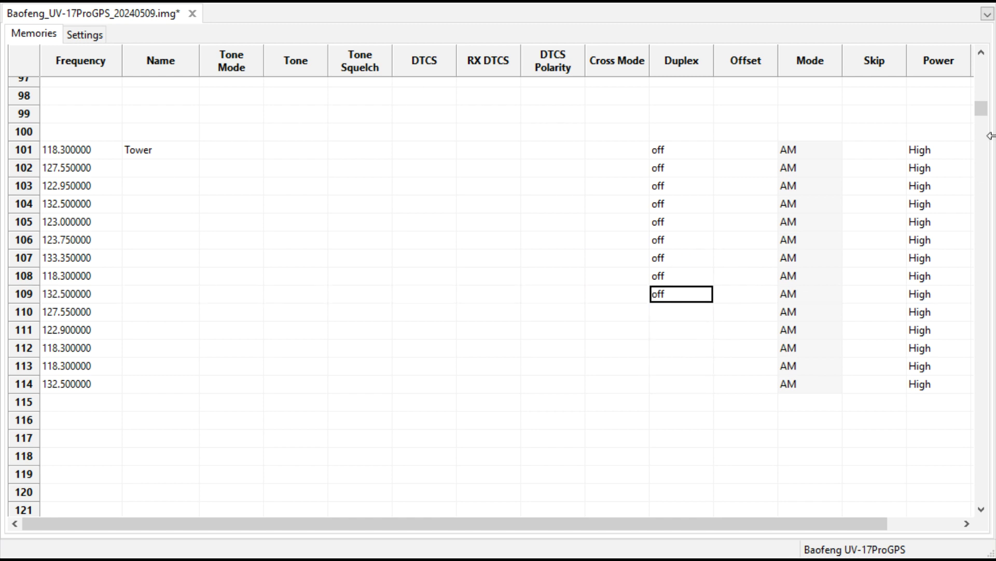
mouse_move(981, 106)
mouse_down()
mouse_move(981, 120)
mouse_move(987, 100)
mouse_move(984, 111)
mouse_up()
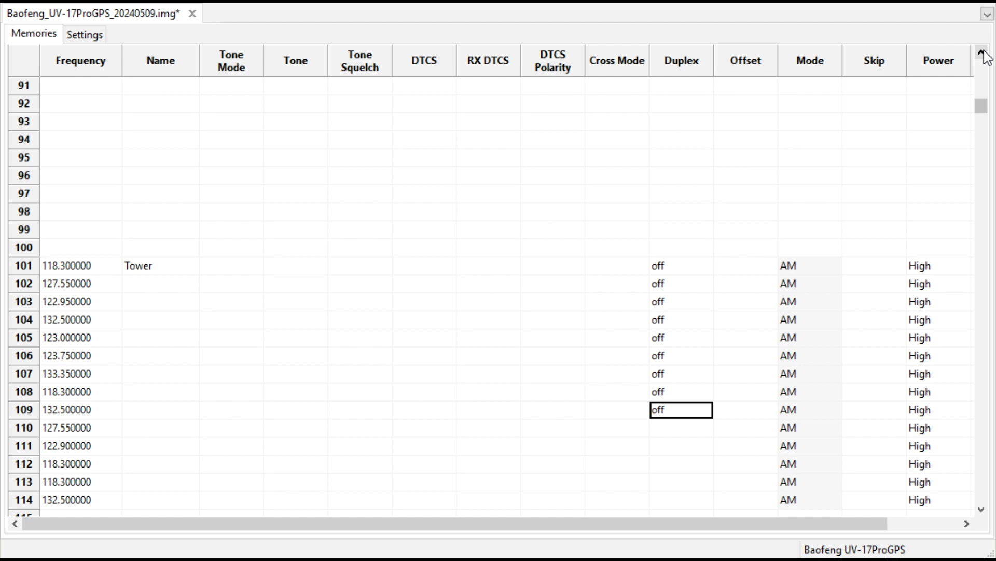
click(88, 39)
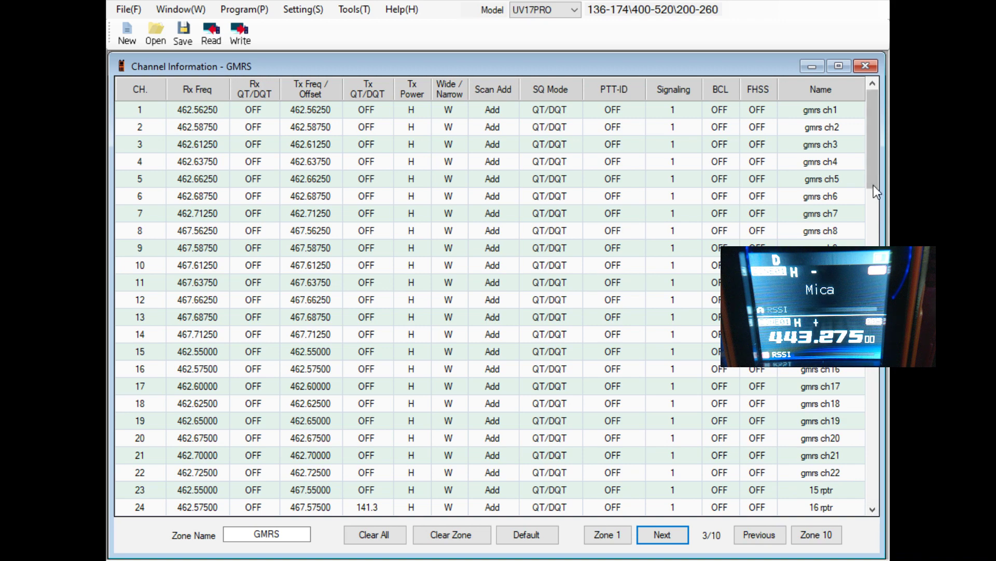
- Step back to Local Wide, then forward to zone 2/10 Air Band, scrolled to its top
drag(874, 185, 877, 506)
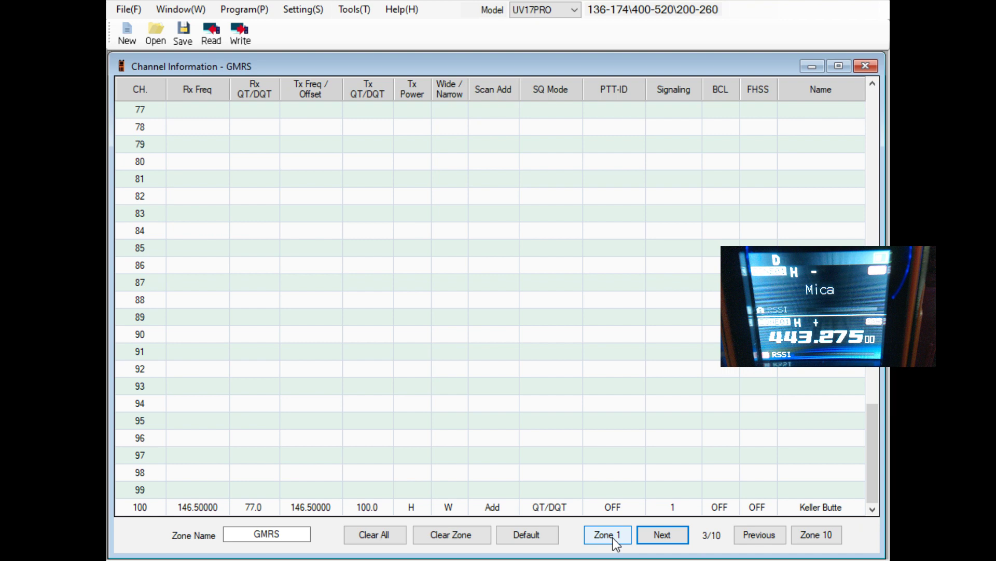
click(758, 534)
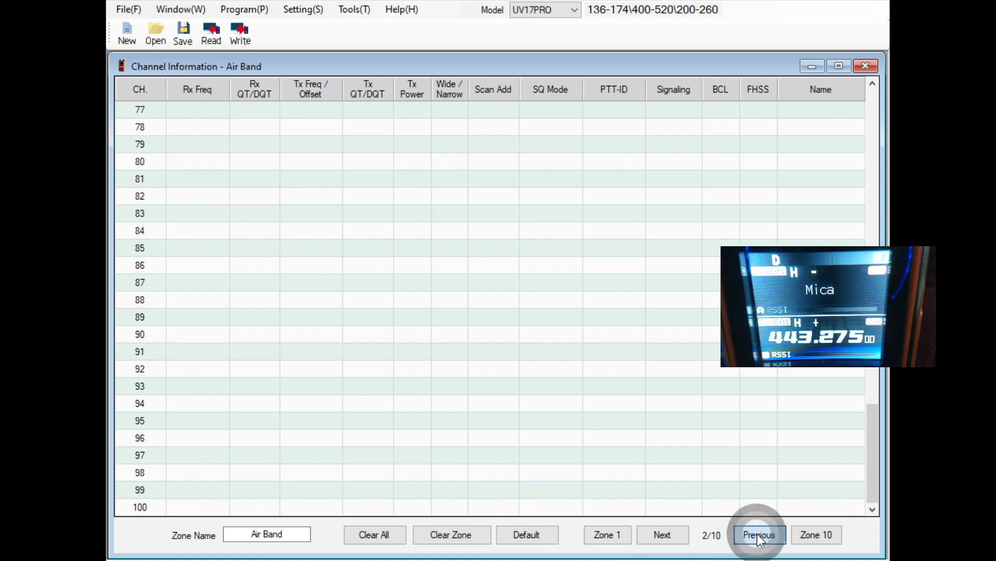
click(758, 534)
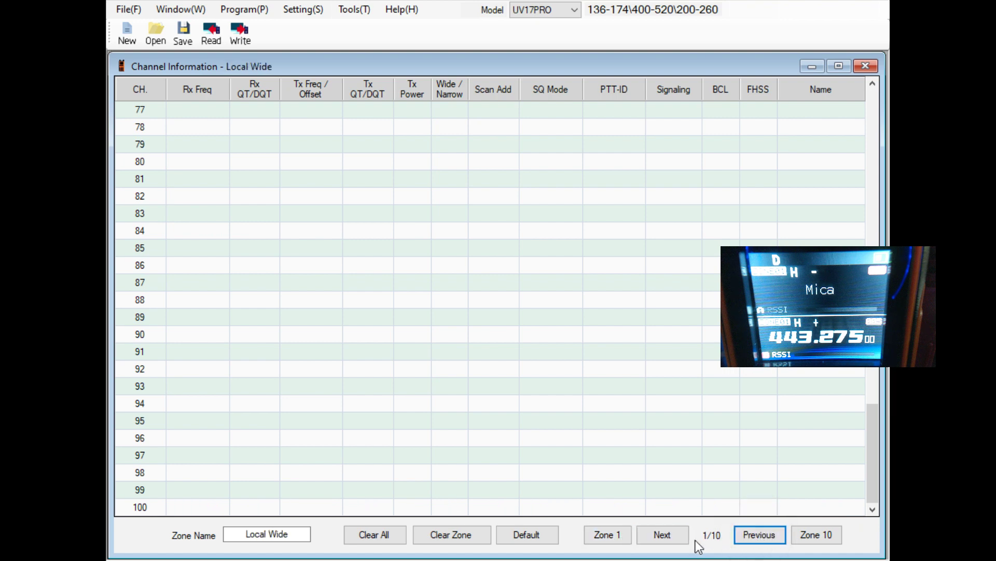
click(653, 535)
drag(871, 478, 872, 112)
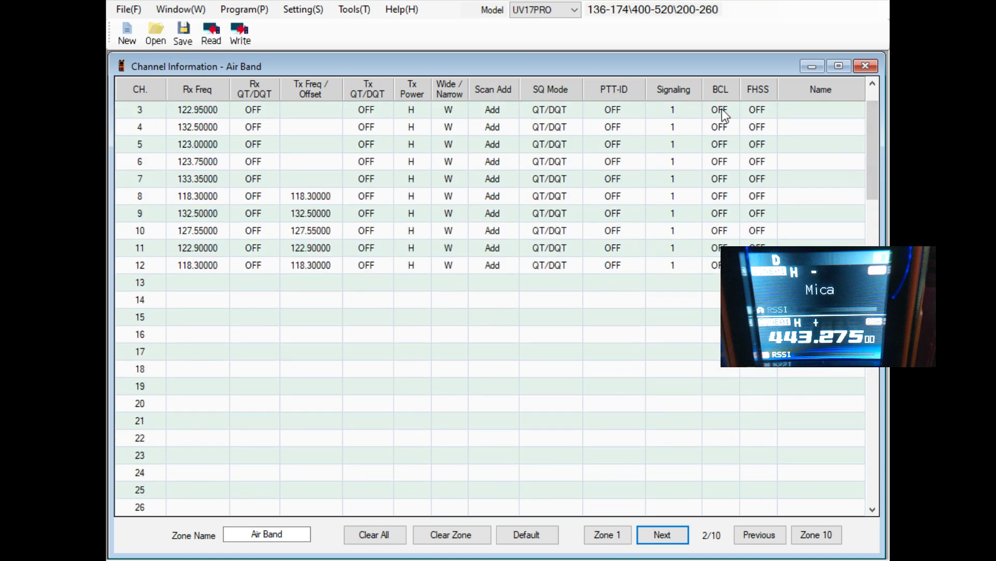
drag(869, 107, 825, 455)
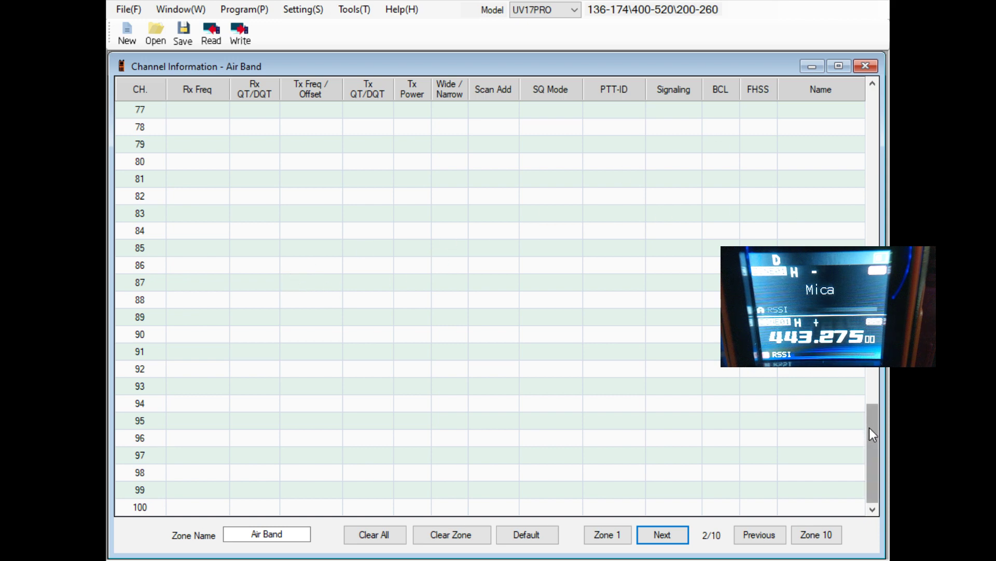
drag(868, 431, 872, 121)
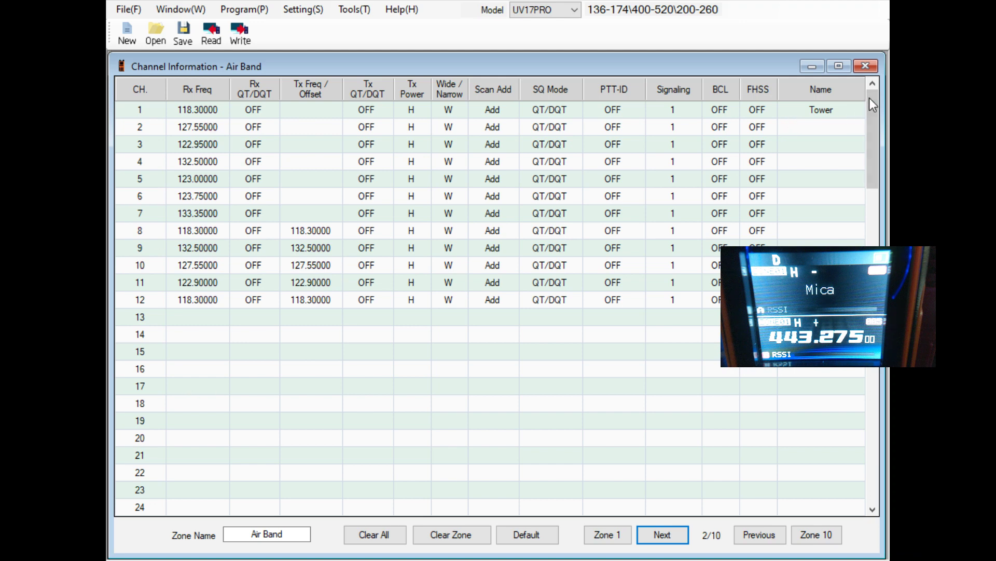
drag(870, 98, 768, 5)
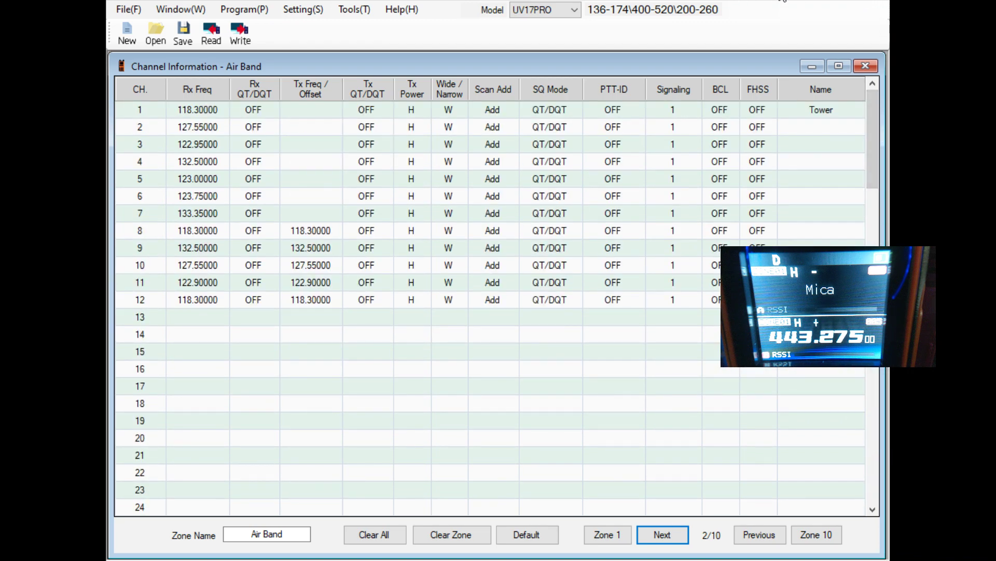